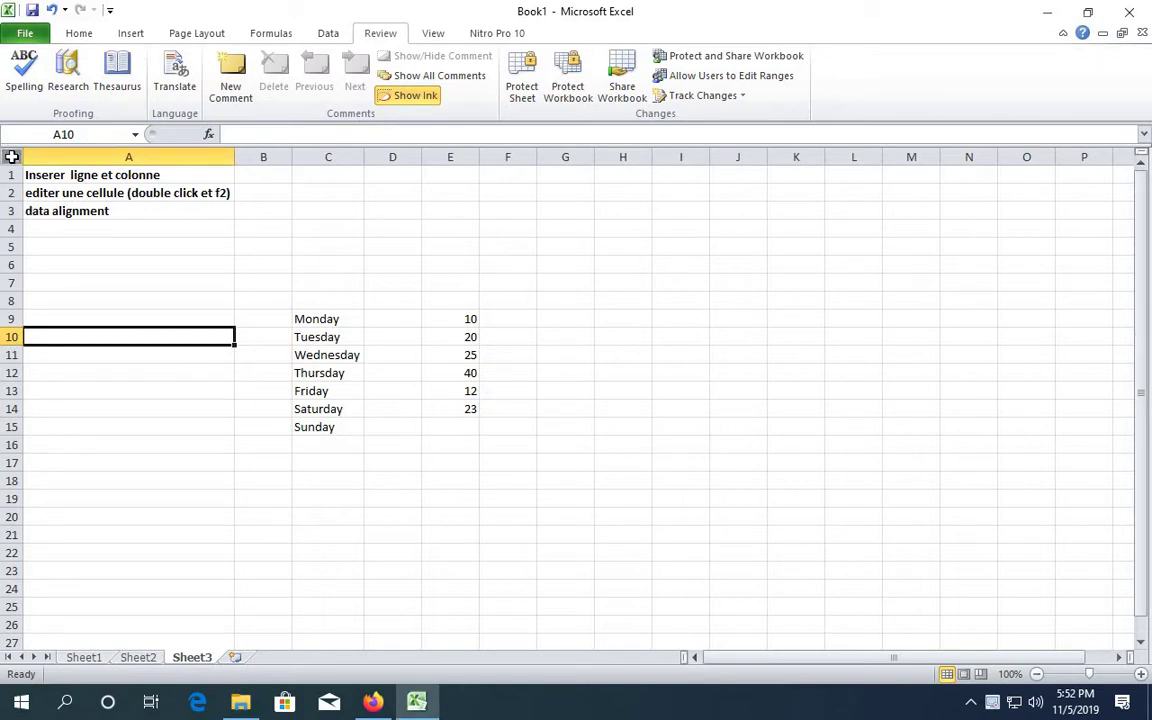
Select the entire worksheet a few times with the corner button and Ctrl+A, clicking cells in between
left_click(12, 157)
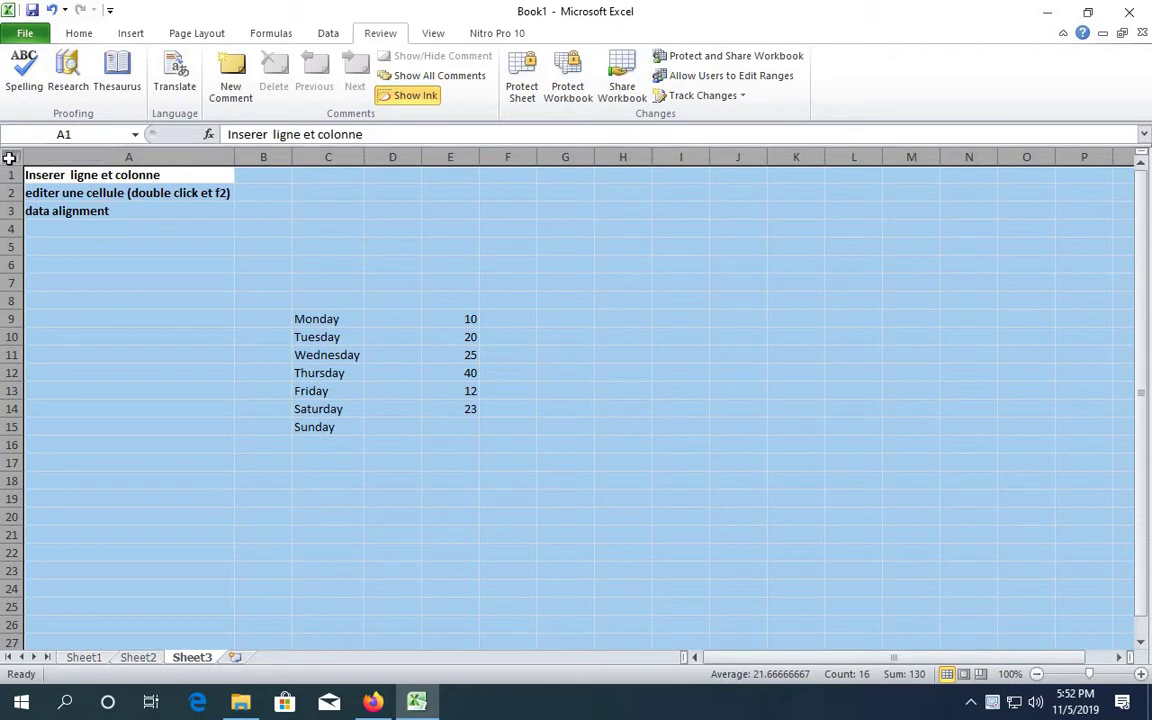
left_click(9, 158)
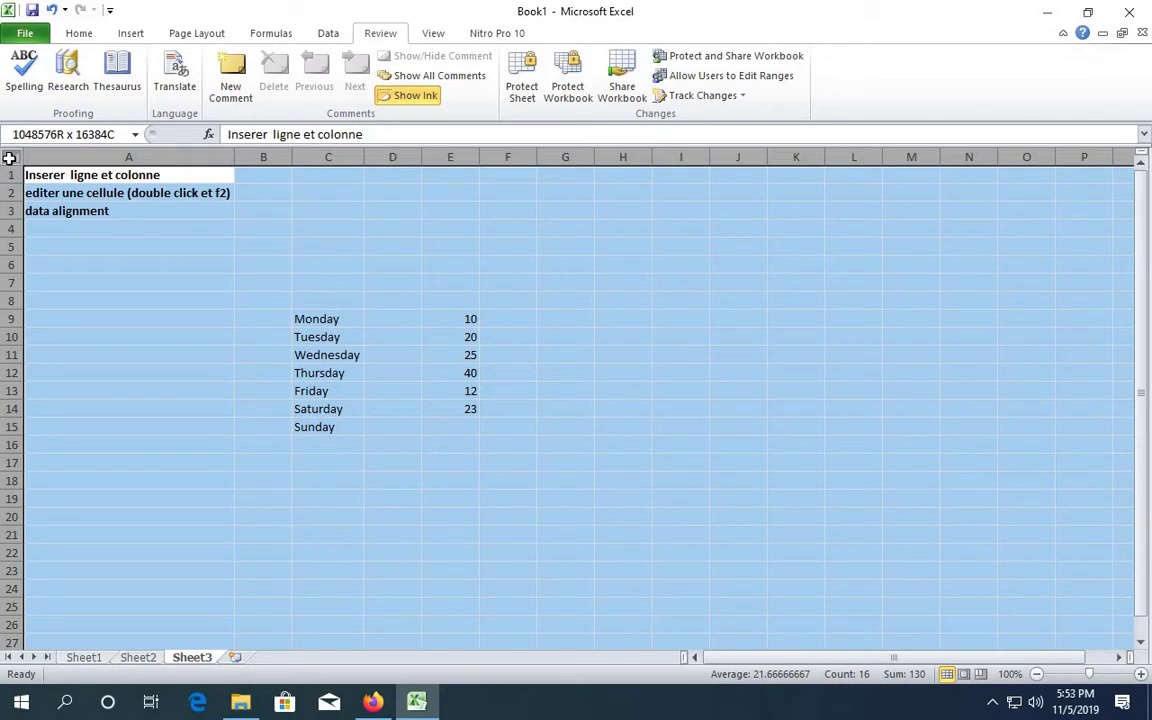
left_click(9, 158)
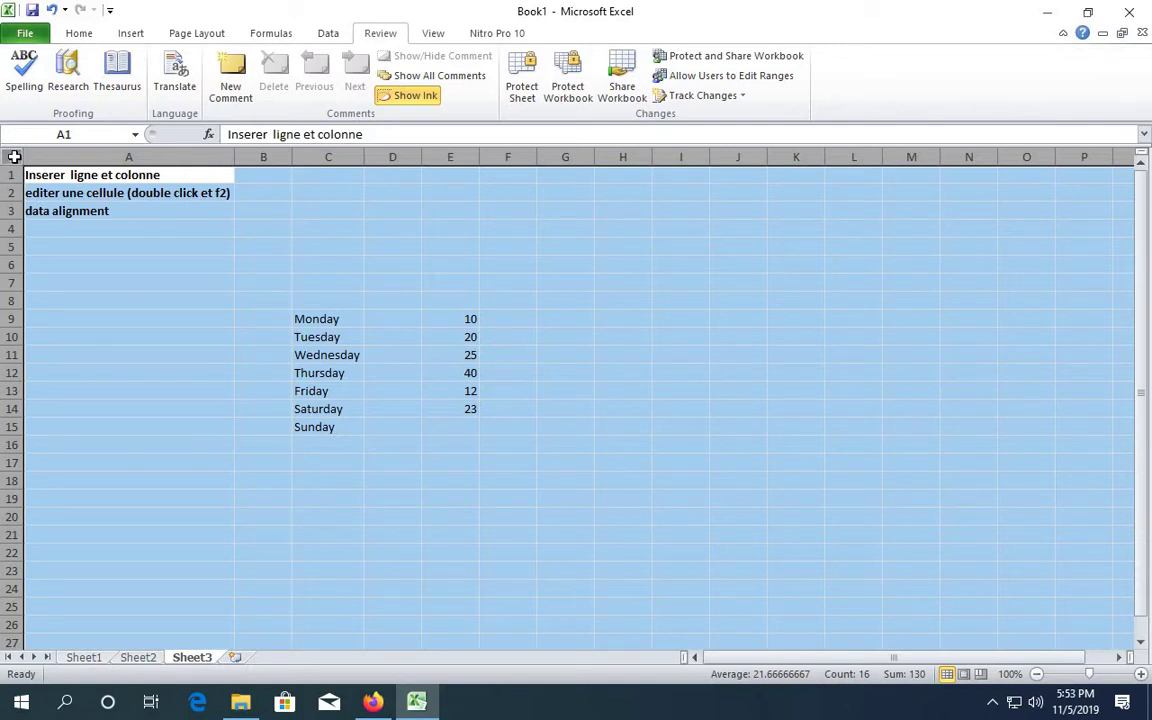
left_click(114, 256)
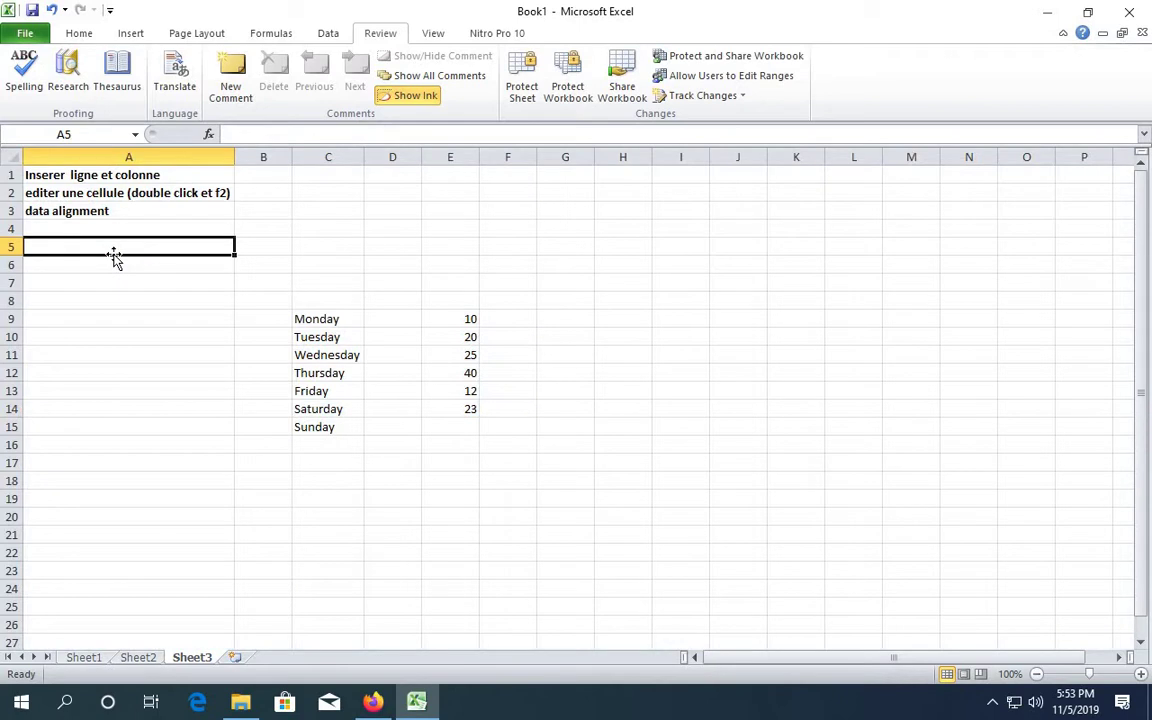
key("ctrl+a")
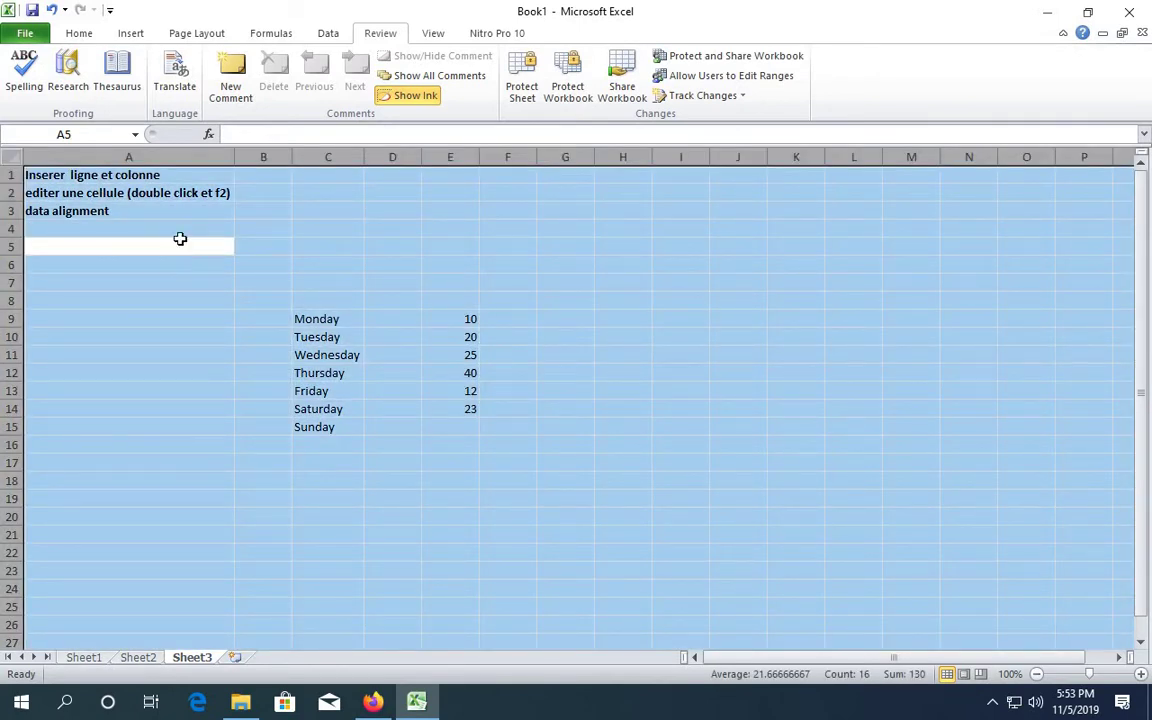
left_click(78, 176)
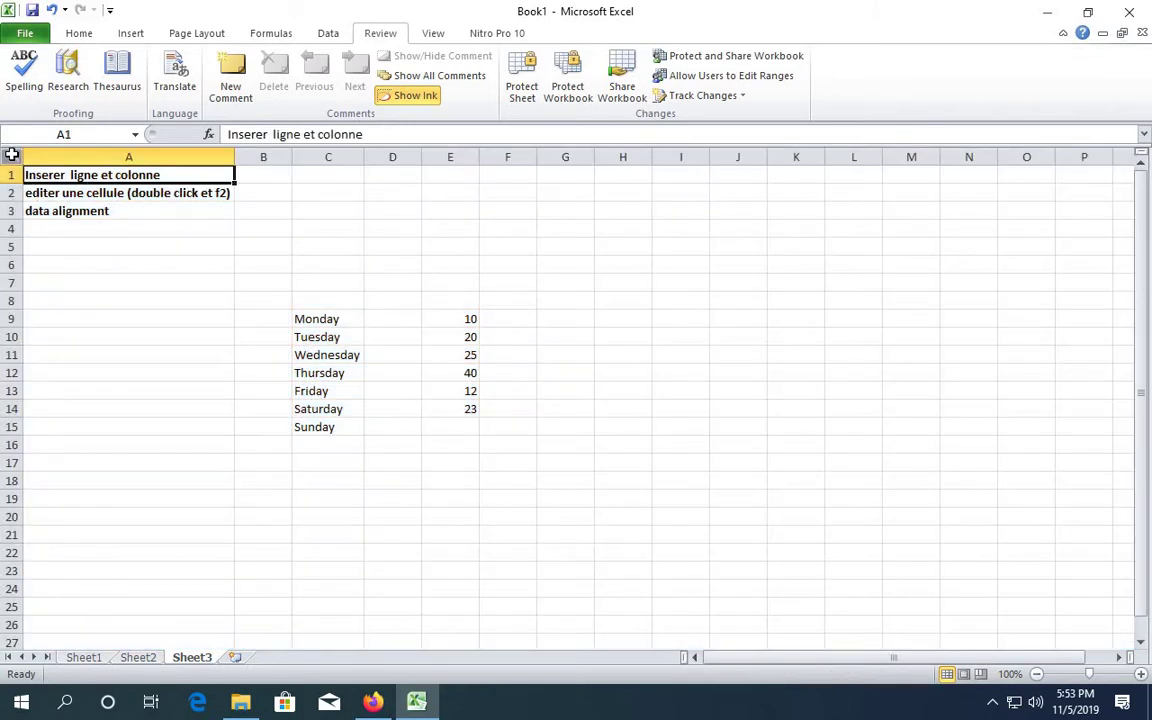
left_click(12, 158)
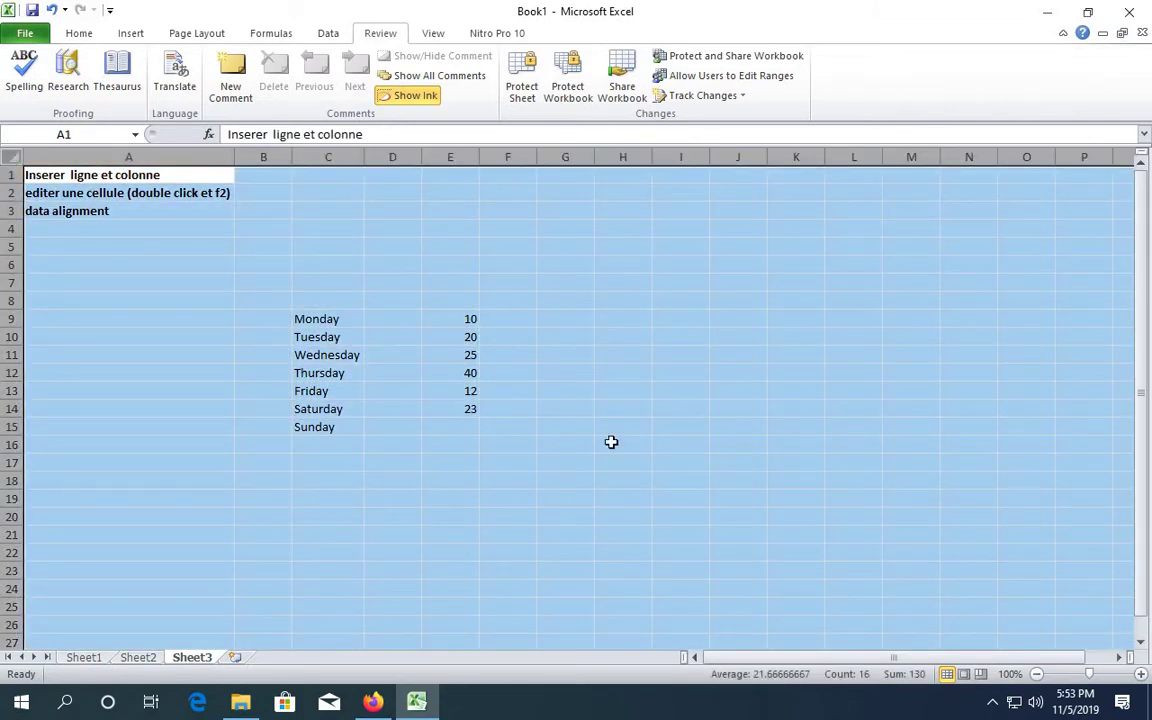
left_click(127, 272)
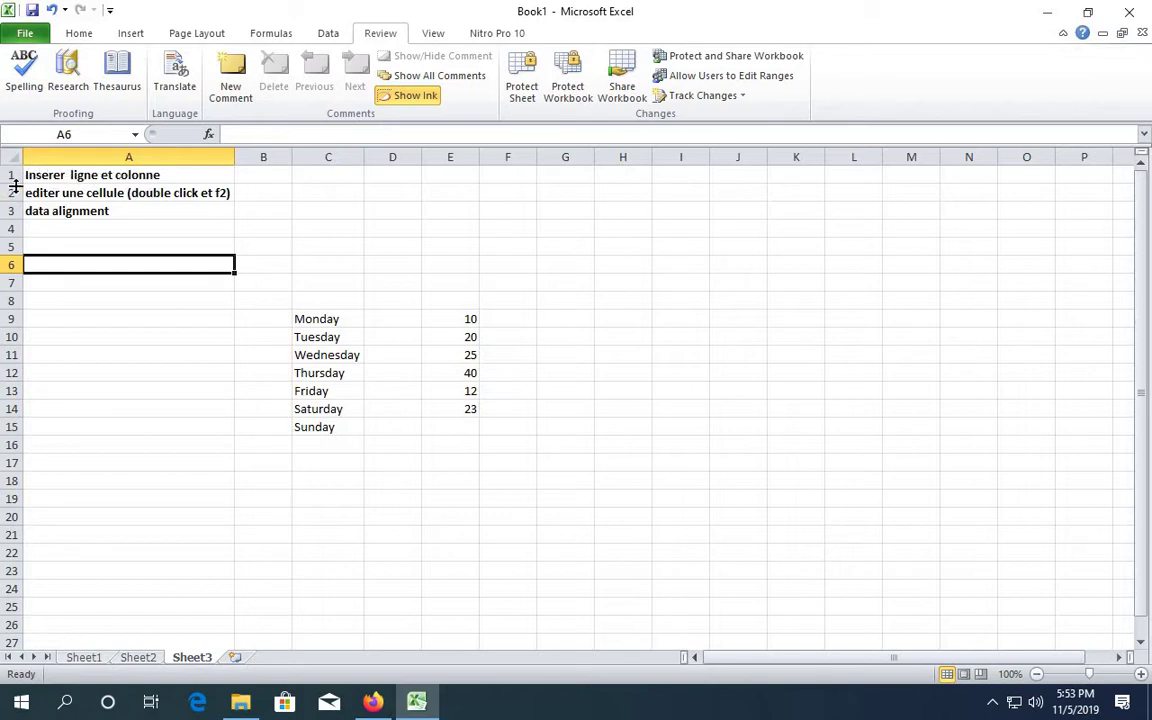
Insert three blank rows at row 2 below the first note, then select A2:A4
left_click(9, 175)
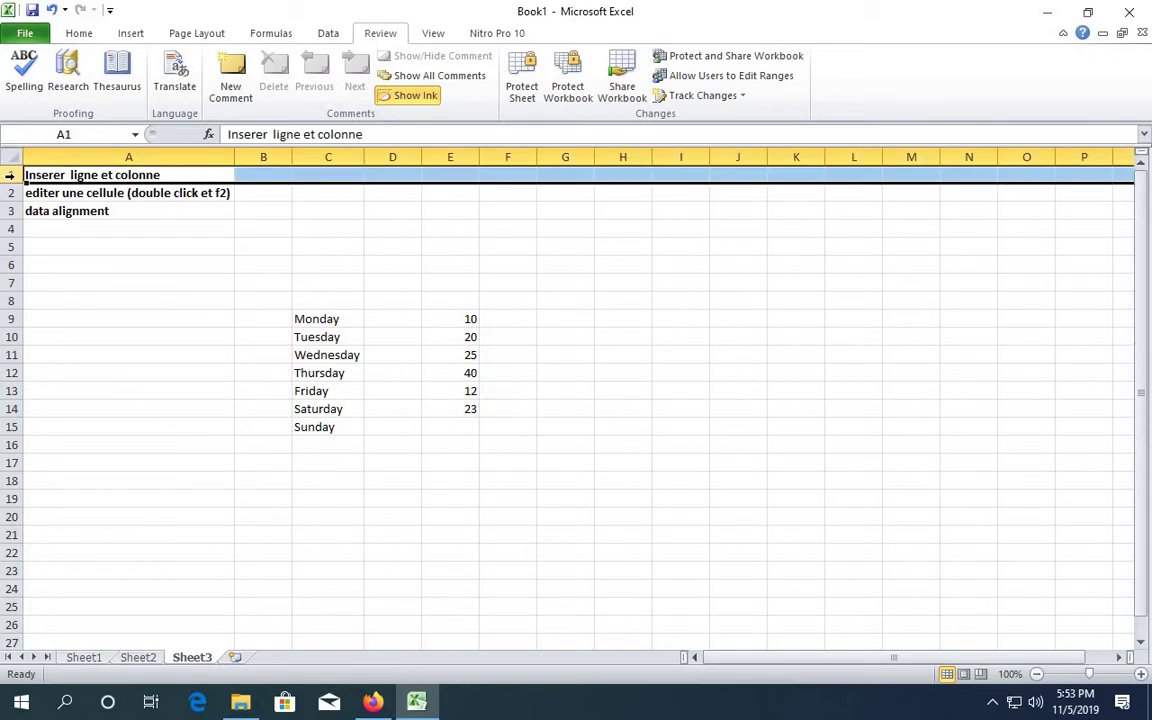
left_click(9, 193)
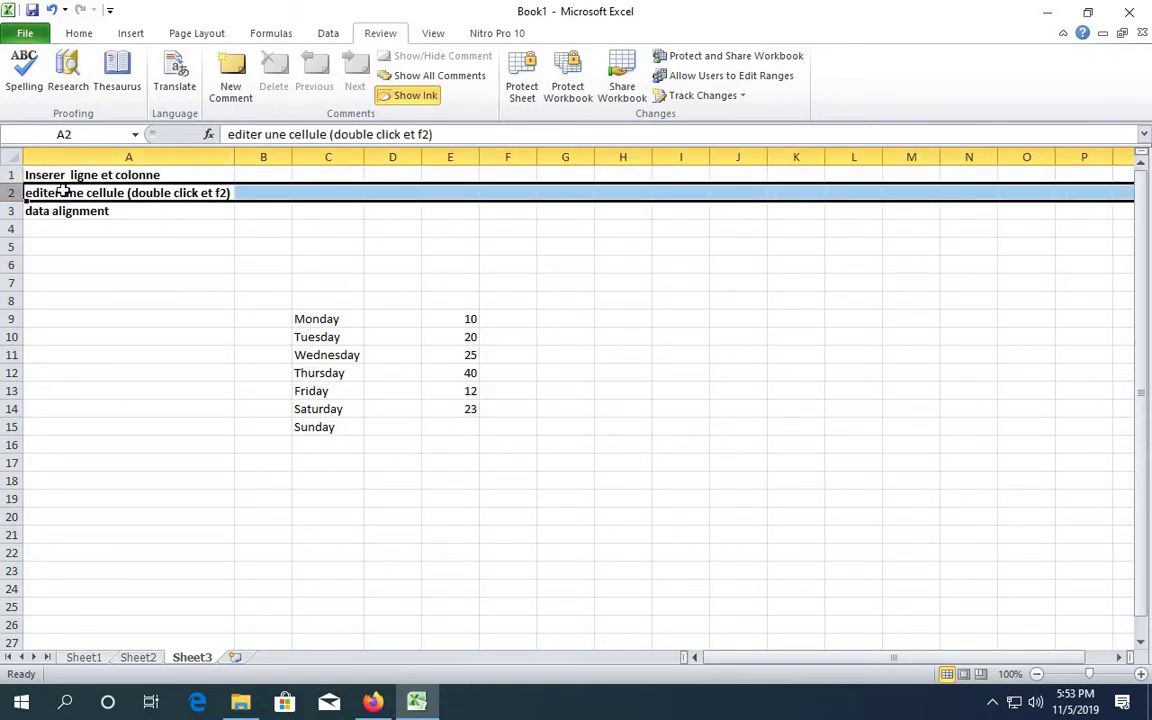
right_click(10, 193)
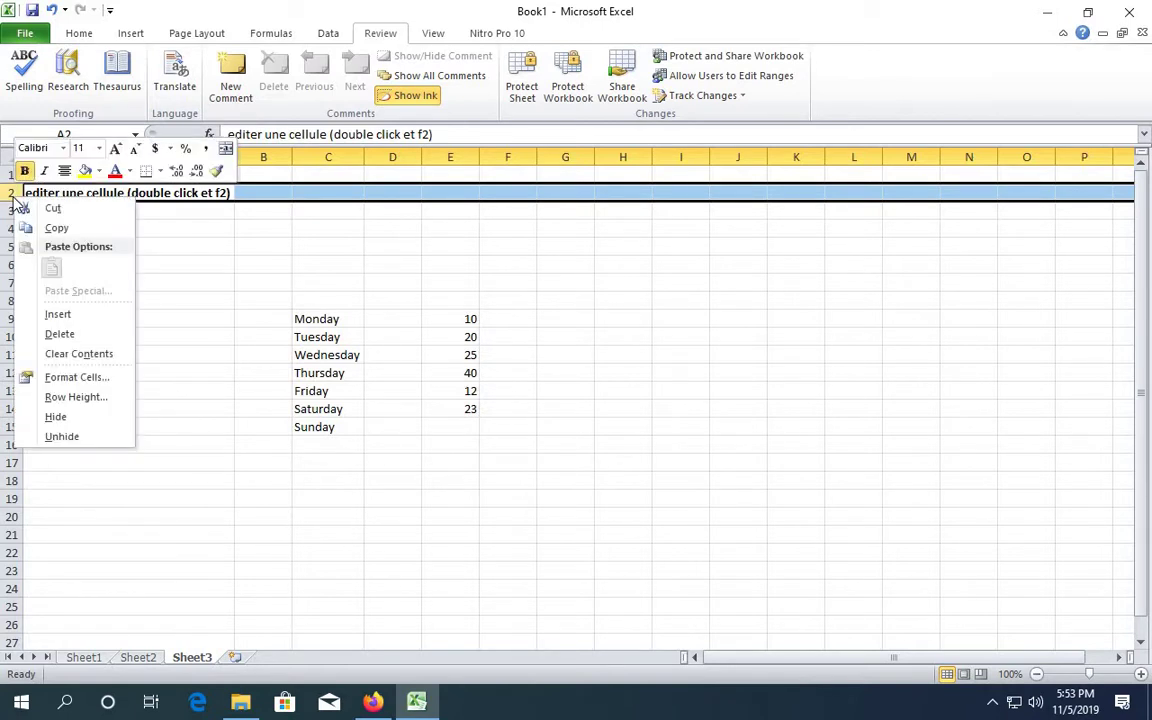
left_click(80, 316)
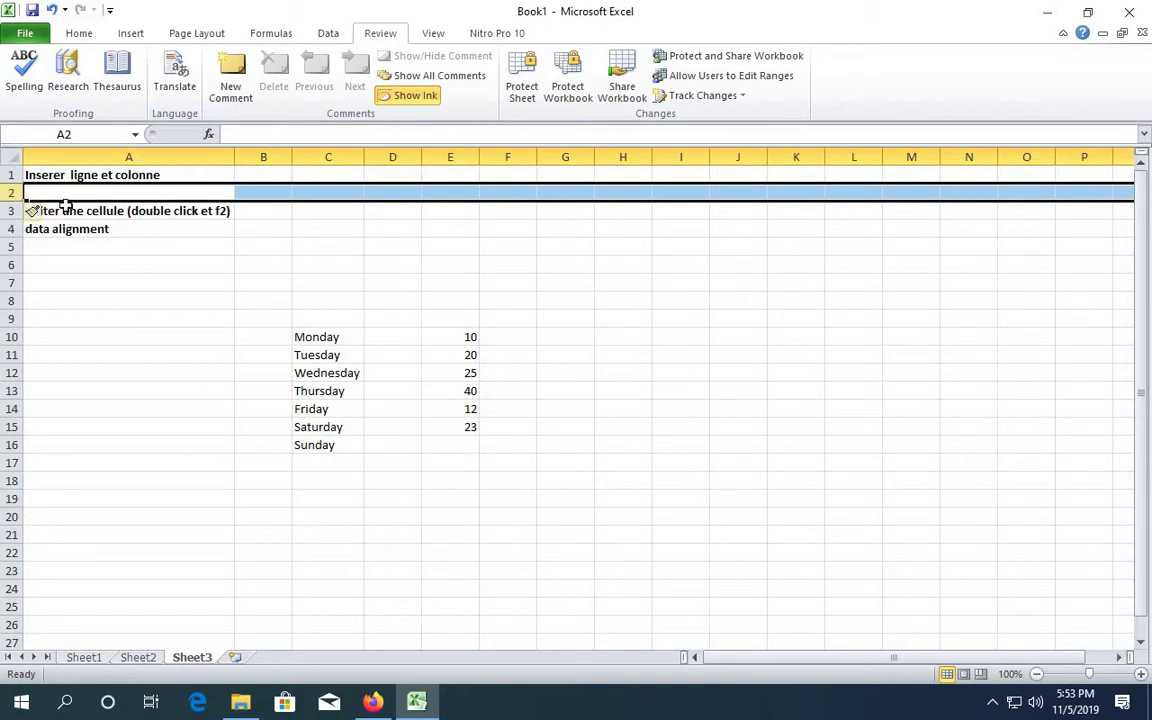
right_click(12, 191)
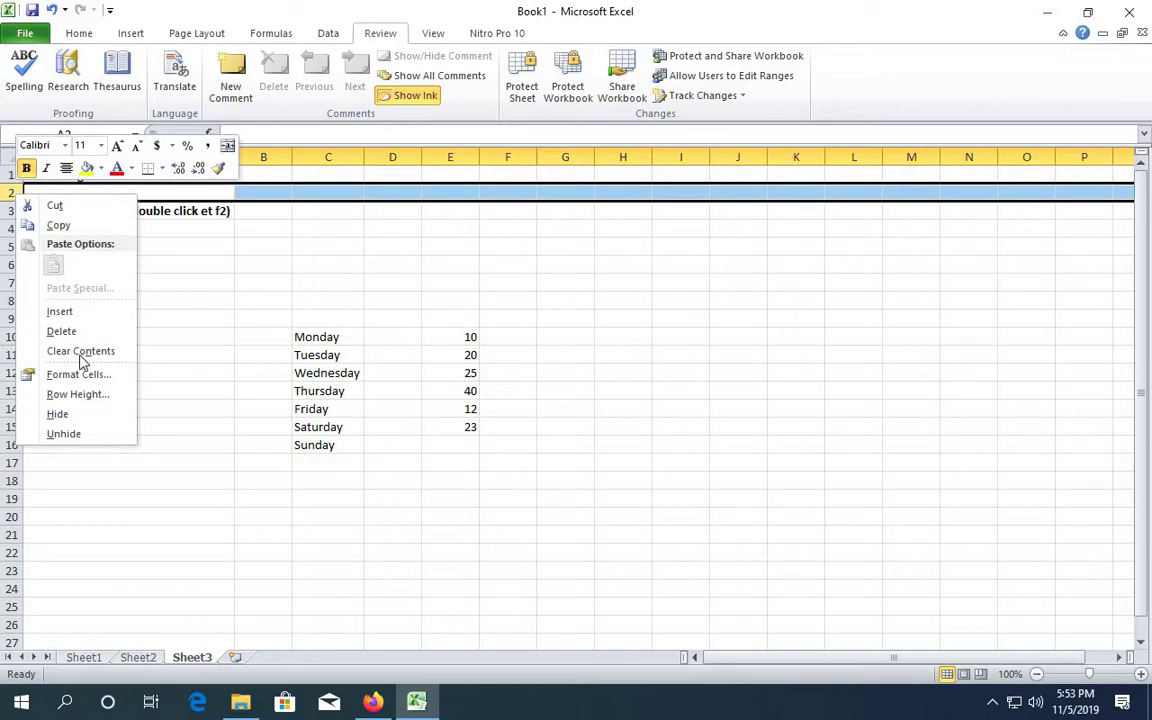
left_click(88, 312)
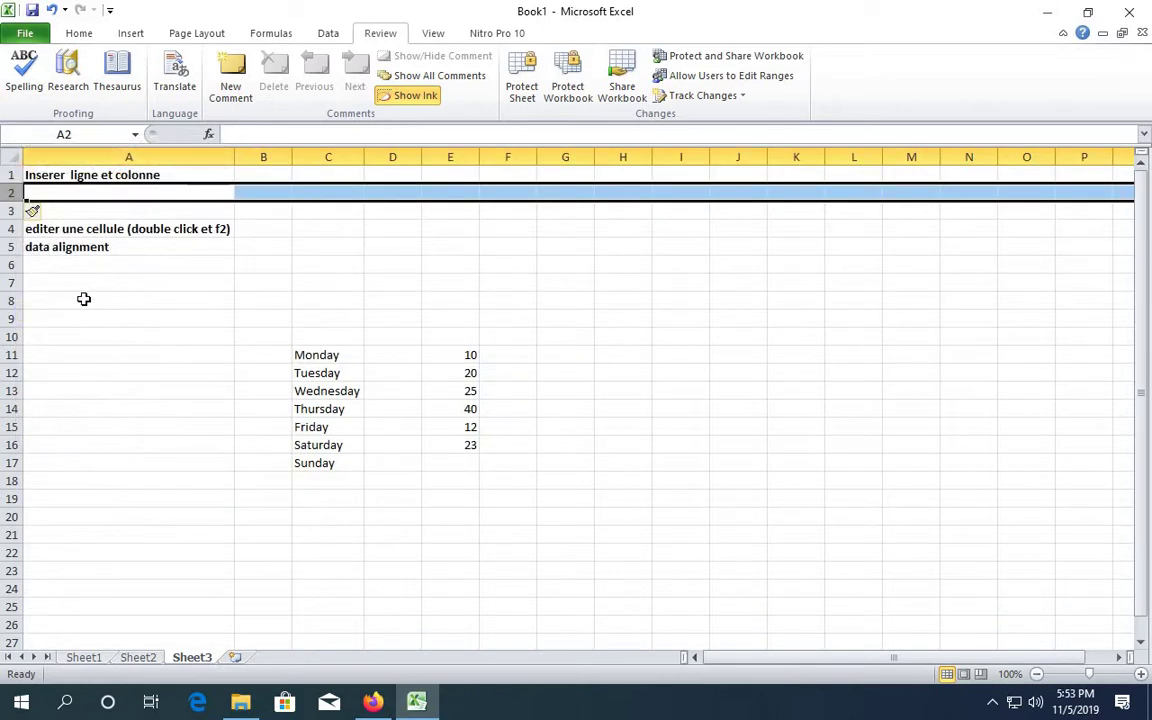
right_click(11, 212)
left_click(53, 329)
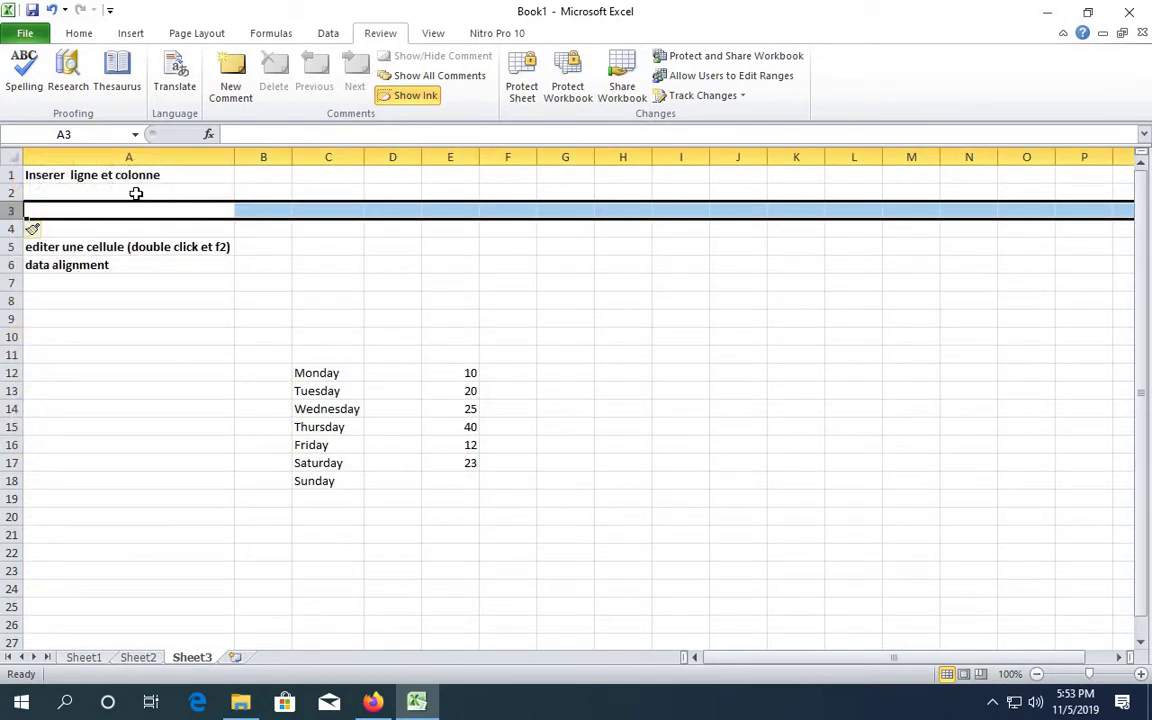
left_click_drag(136, 193, 137, 229)
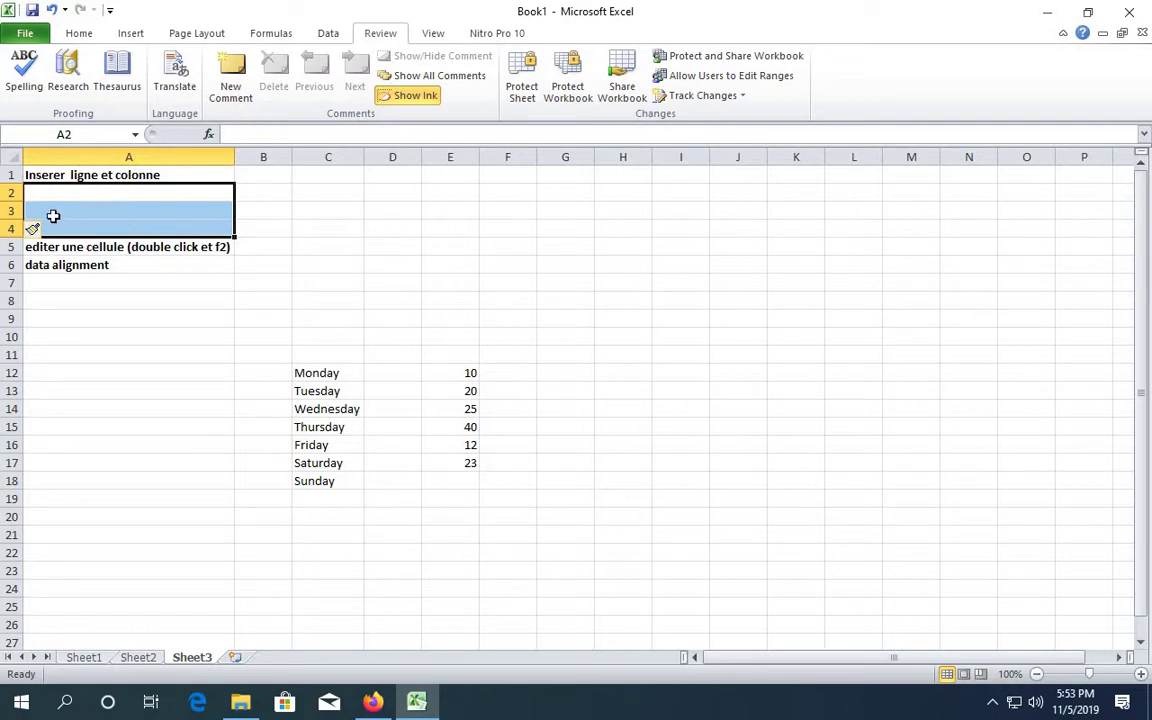
Delete blank row 2 from the row header's context menu
left_click(10, 193)
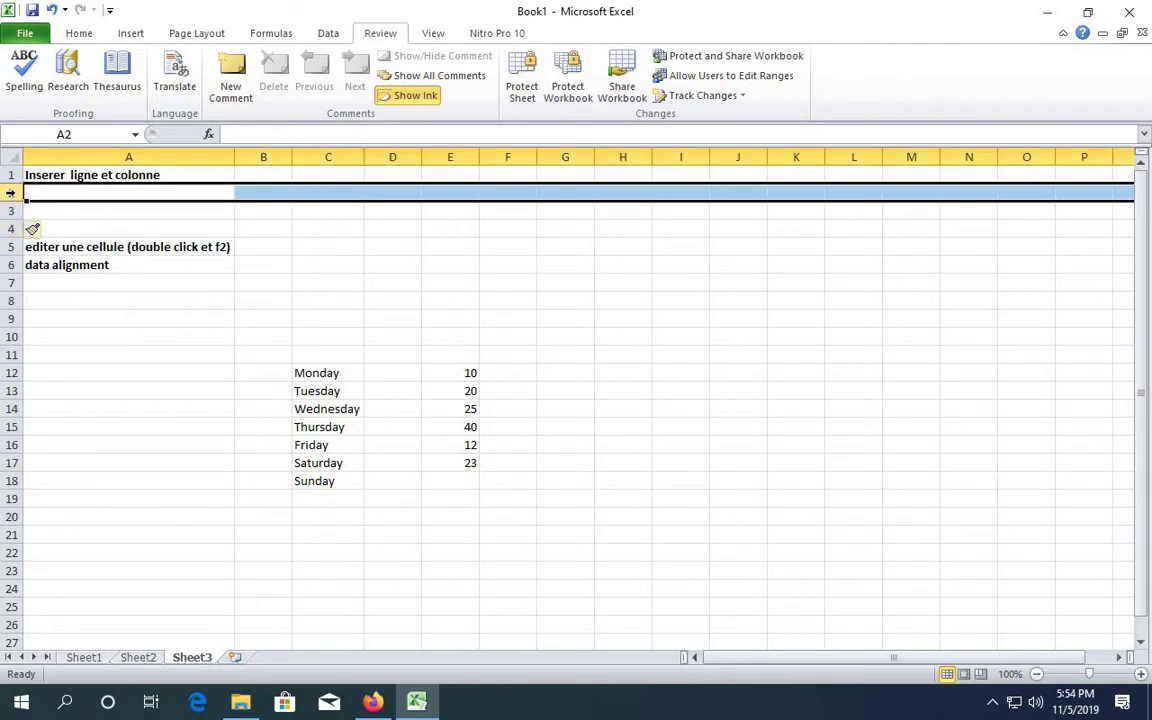
right_click(14, 194)
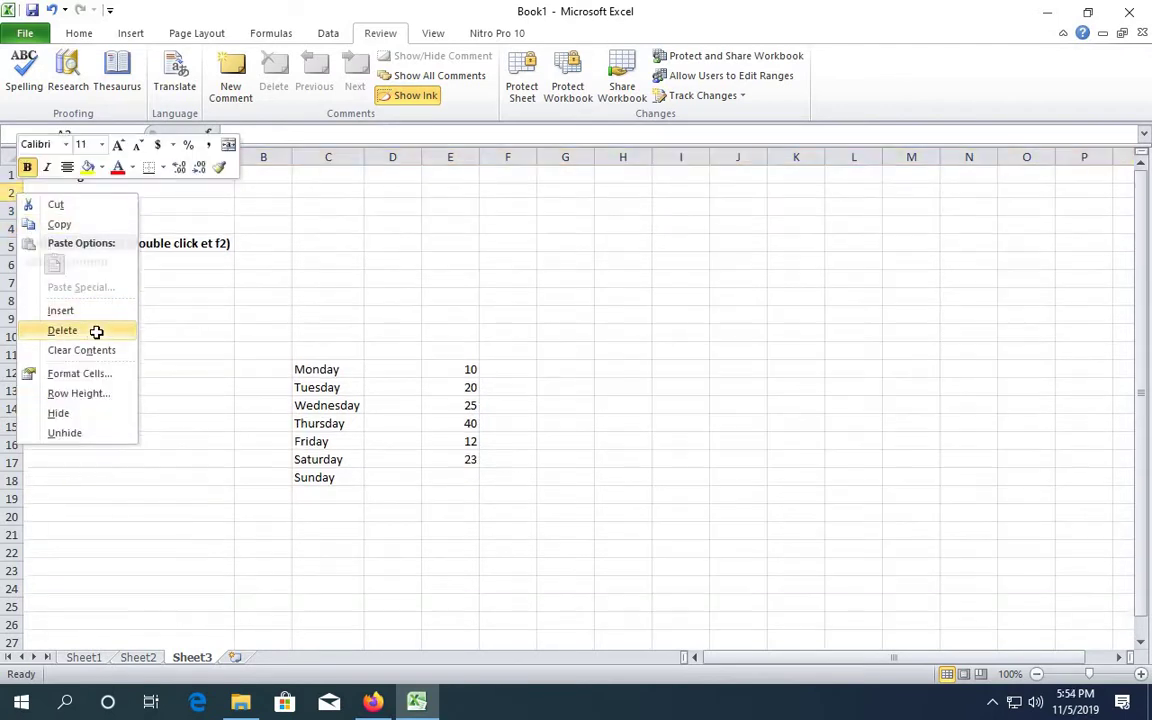
left_click(95, 330)
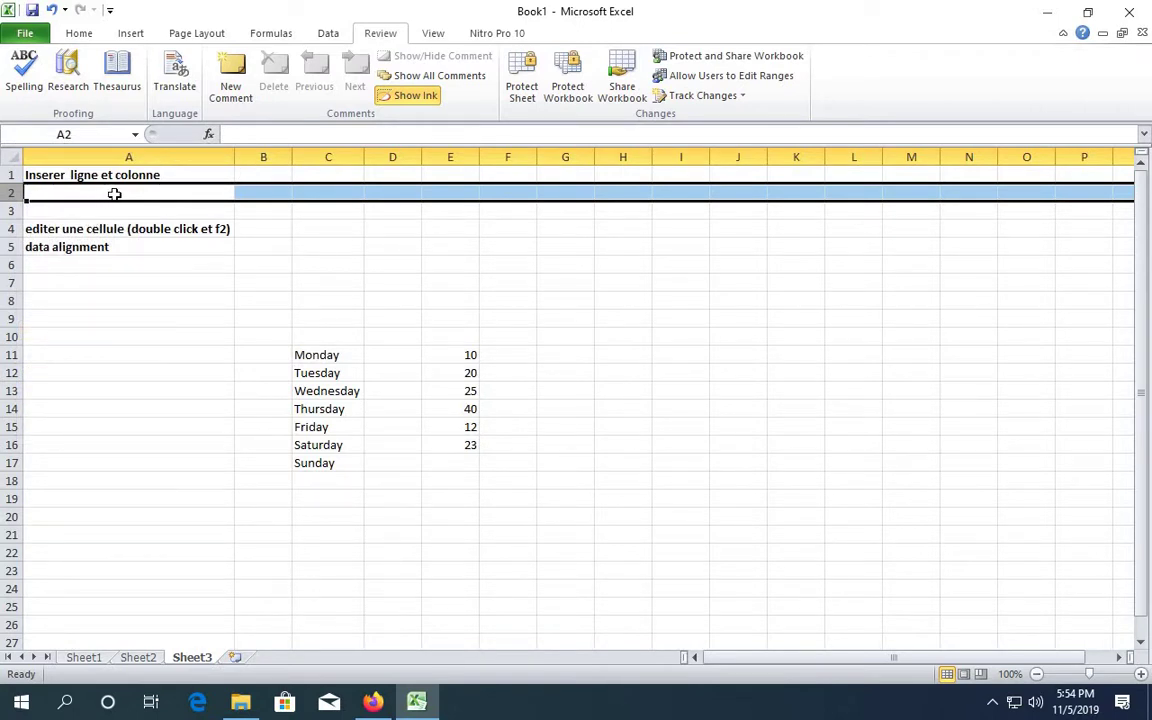
Delete cells A2:A3 as entire rows through the Delete dialog, then select cell A8
left_click_drag(114, 194, 113, 209)
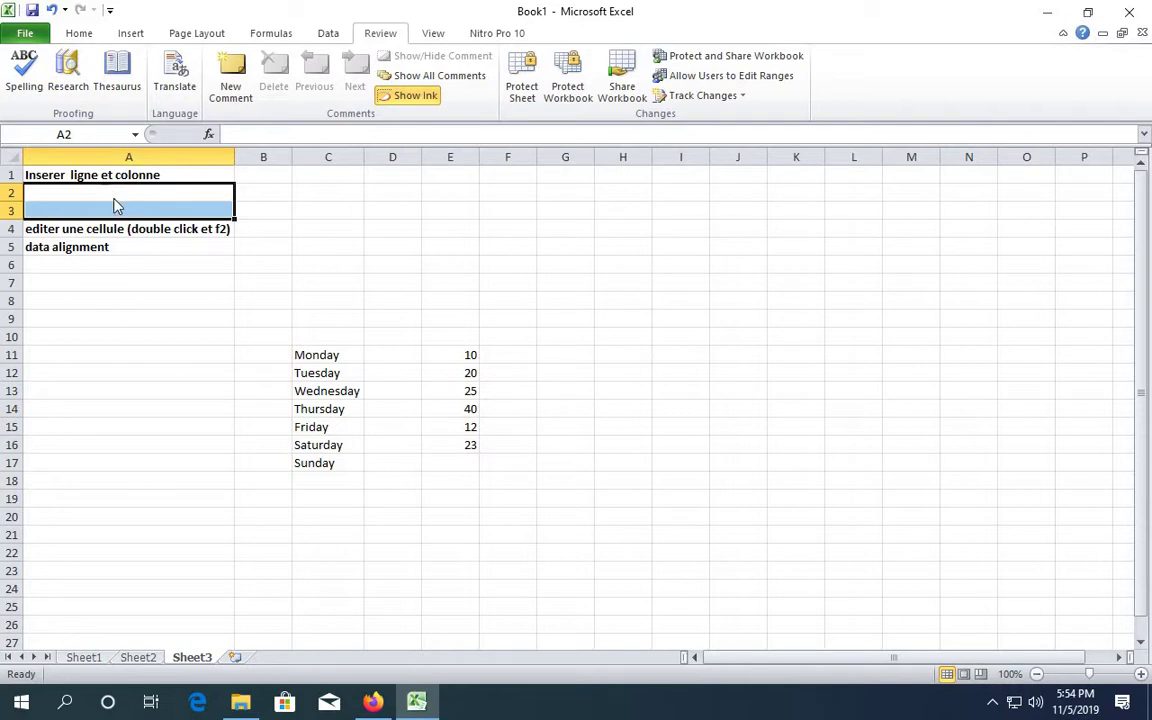
right_click(115, 203)
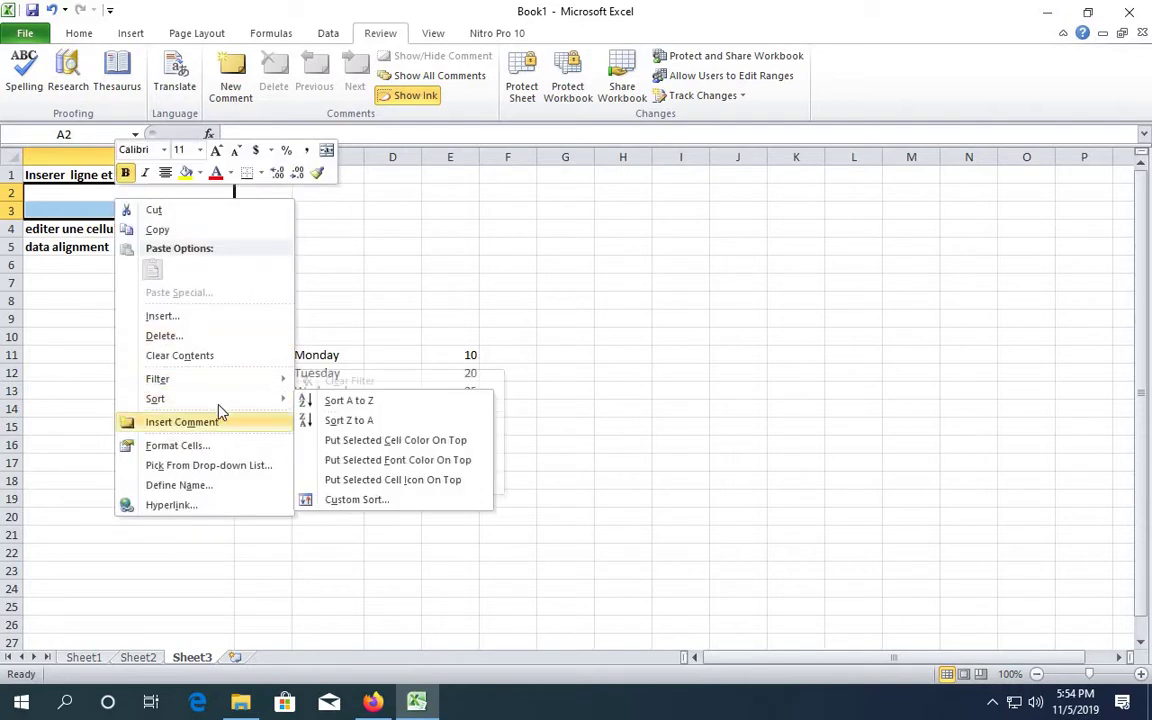
left_click(213, 340)
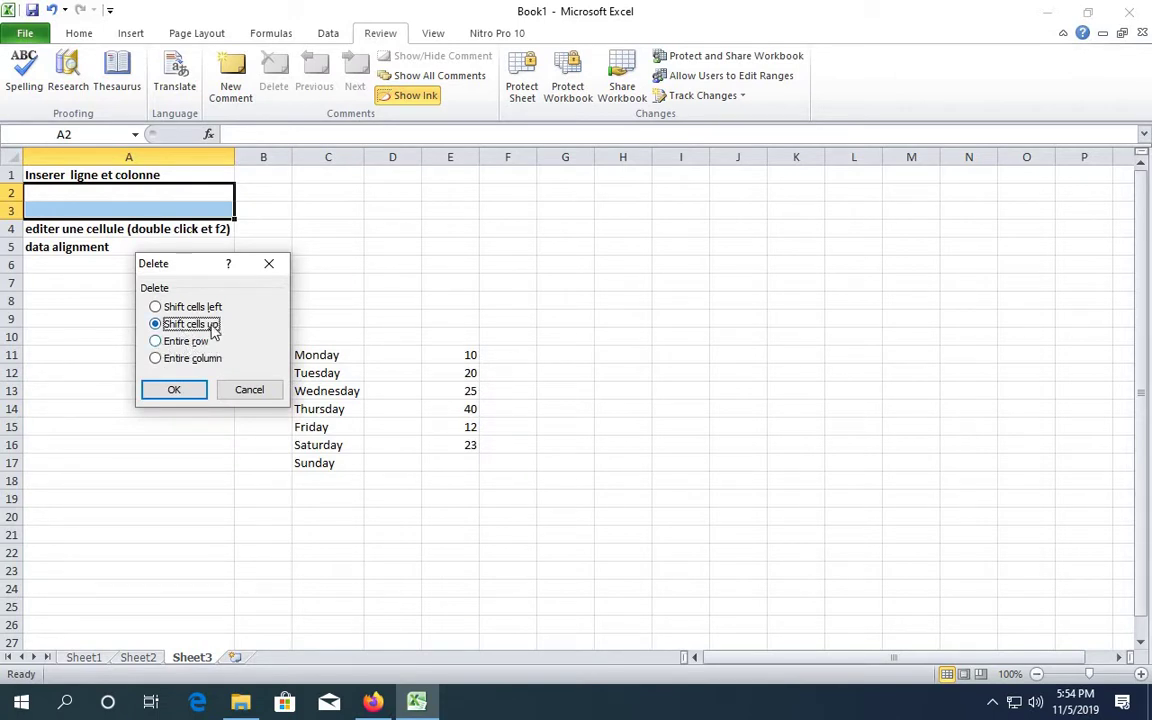
left_click(156, 341)
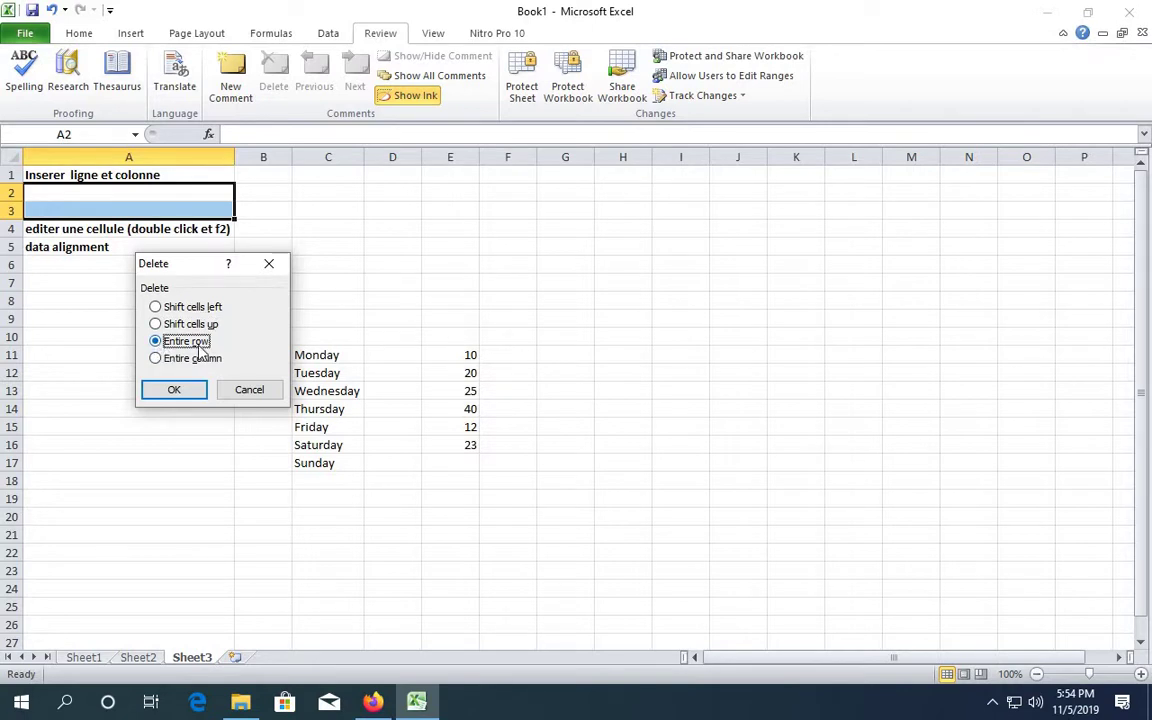
left_click(186, 390)
left_click(151, 297)
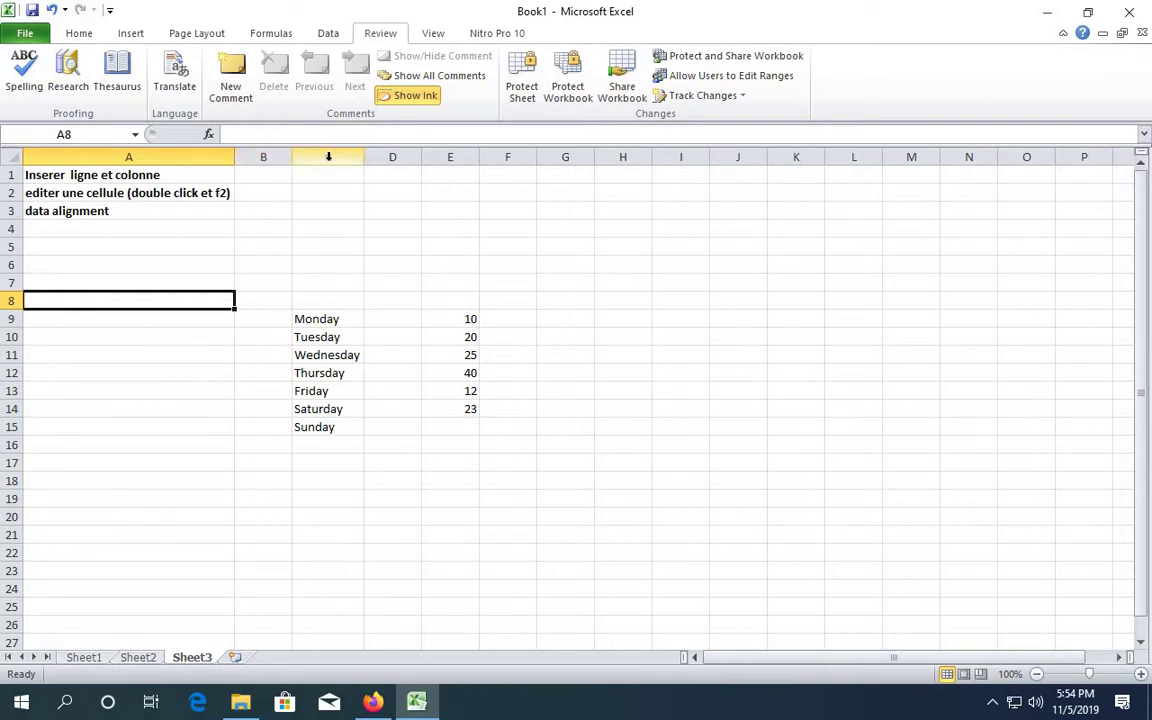
left_click(310, 160)
right_click(310, 165)
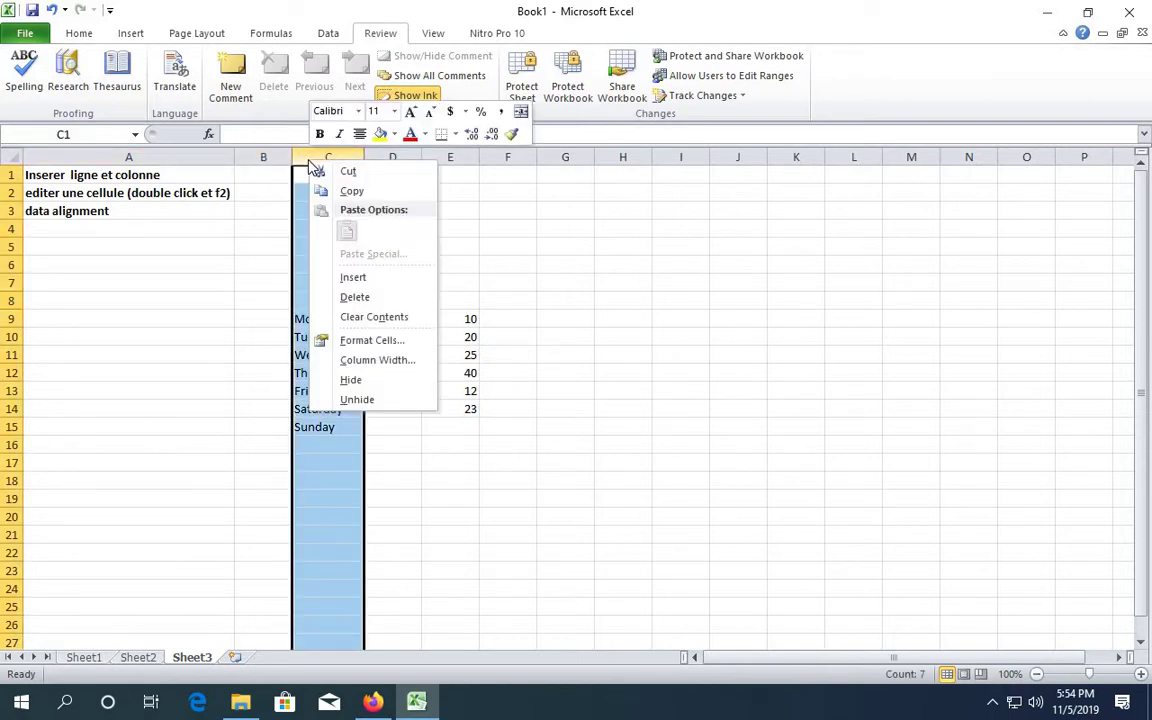
left_click(357, 278)
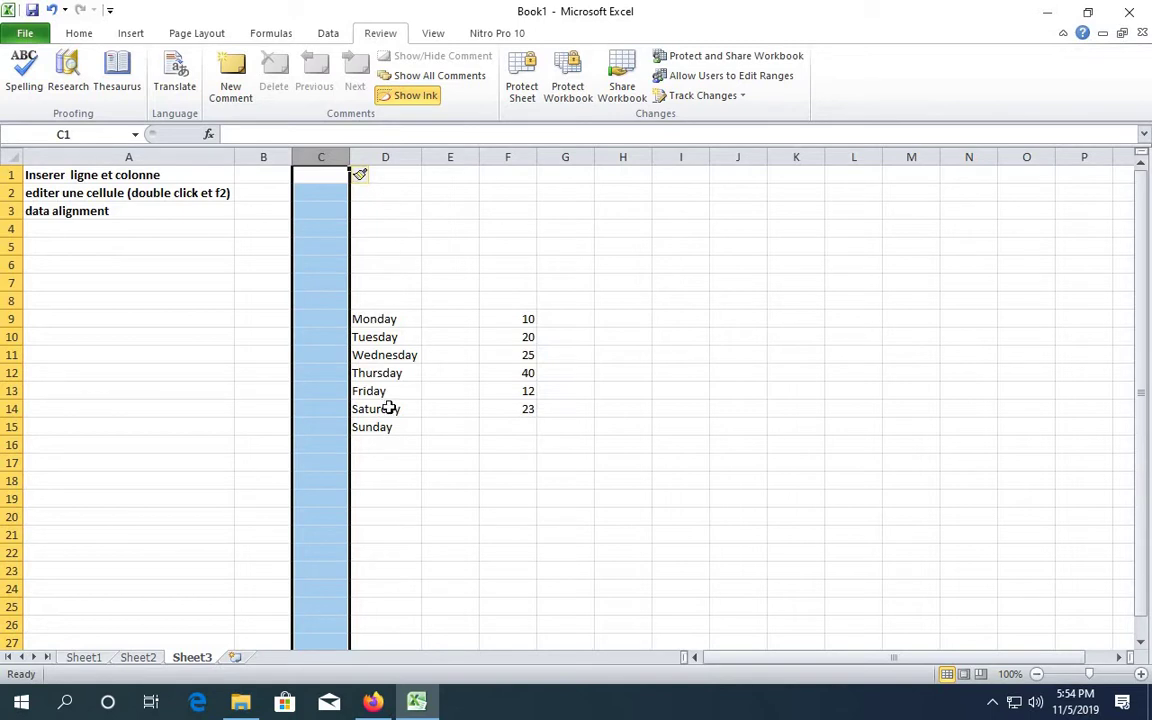
left_click(274, 334)
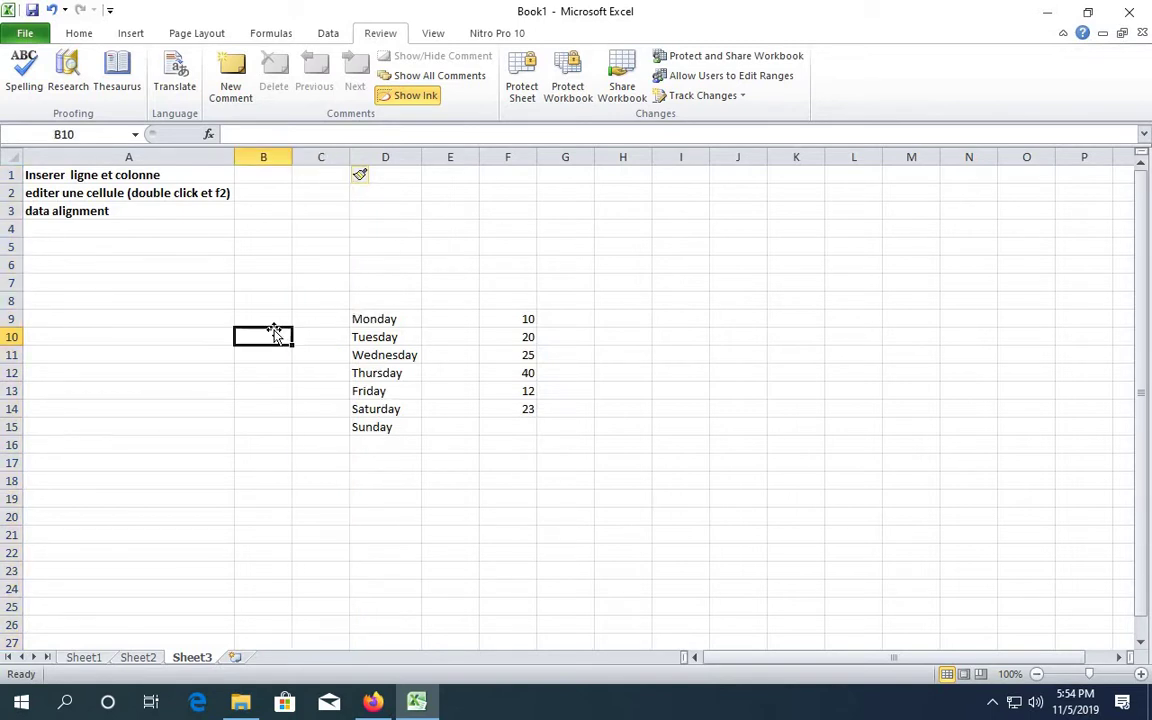
right_click(320, 160)
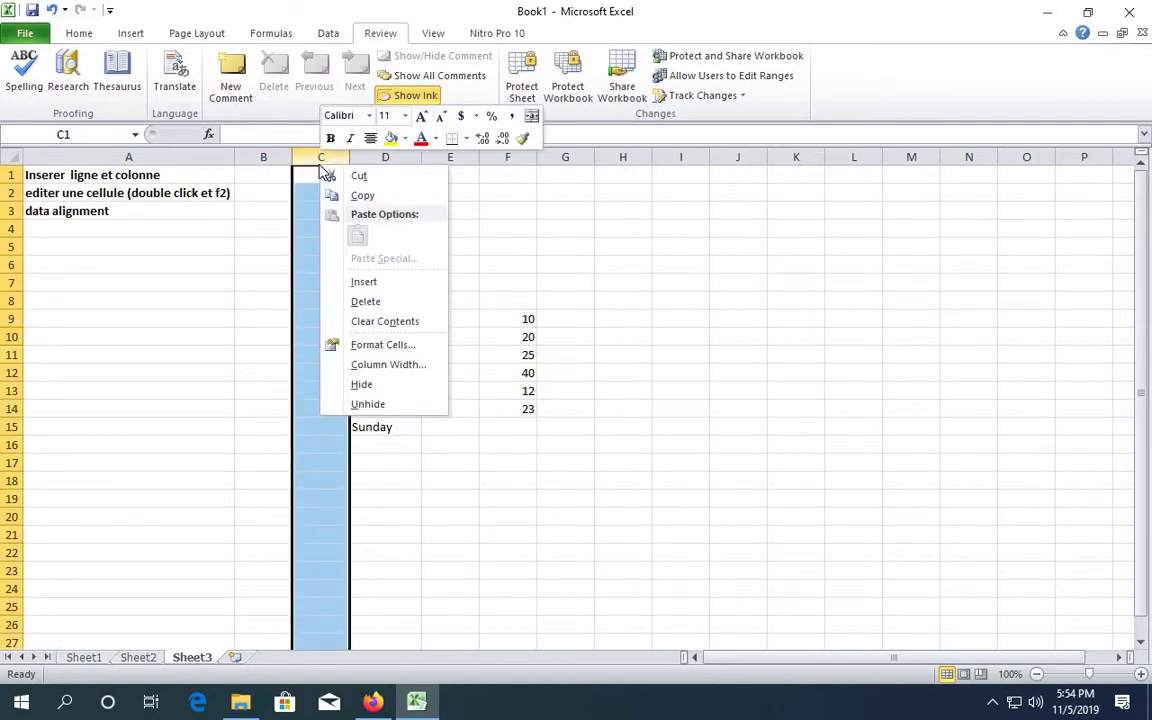
right_click(322, 162)
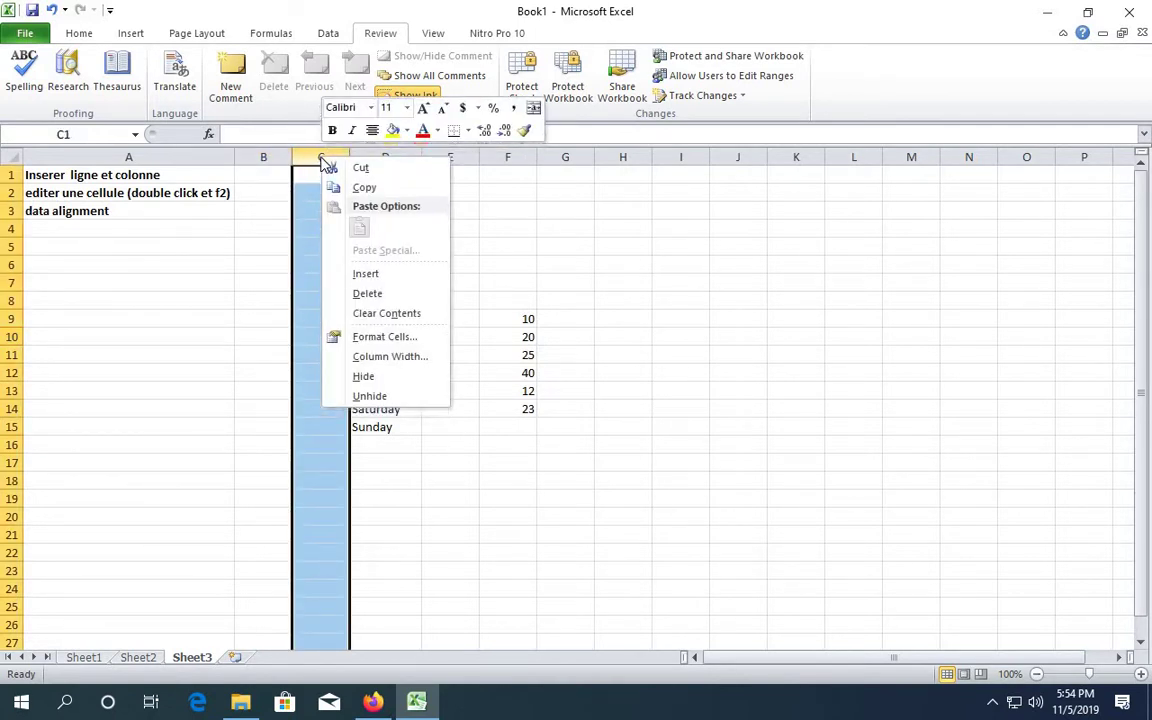
left_click(380, 294)
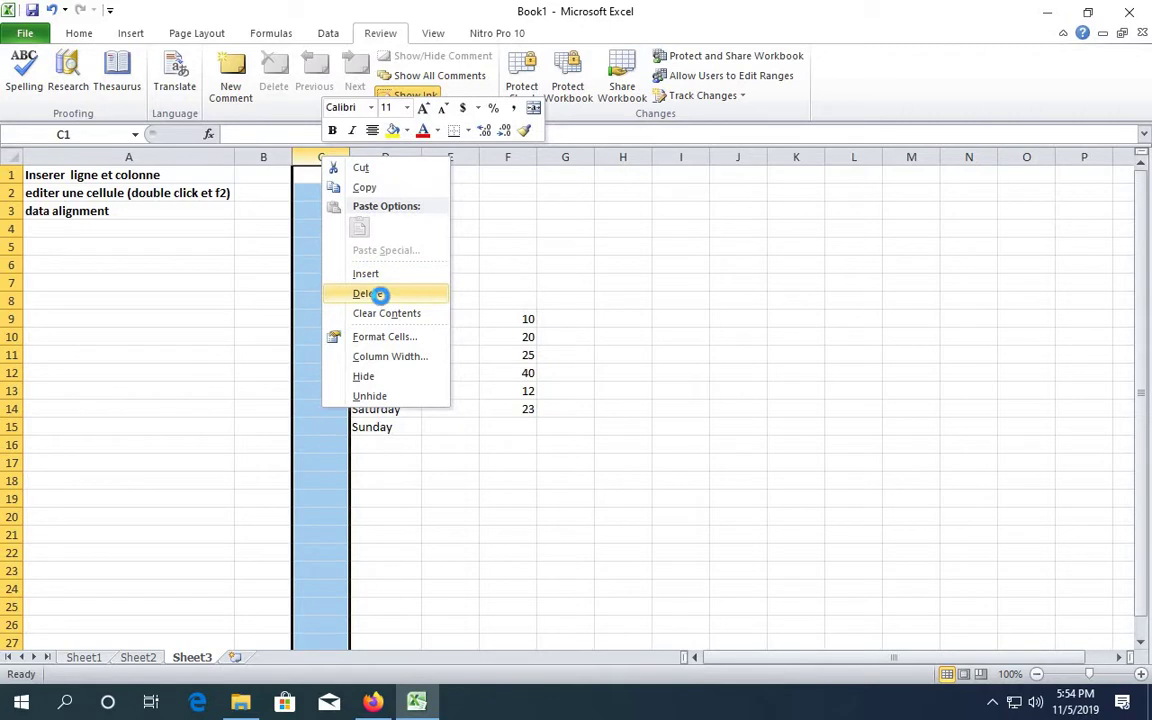
left_click(173, 320)
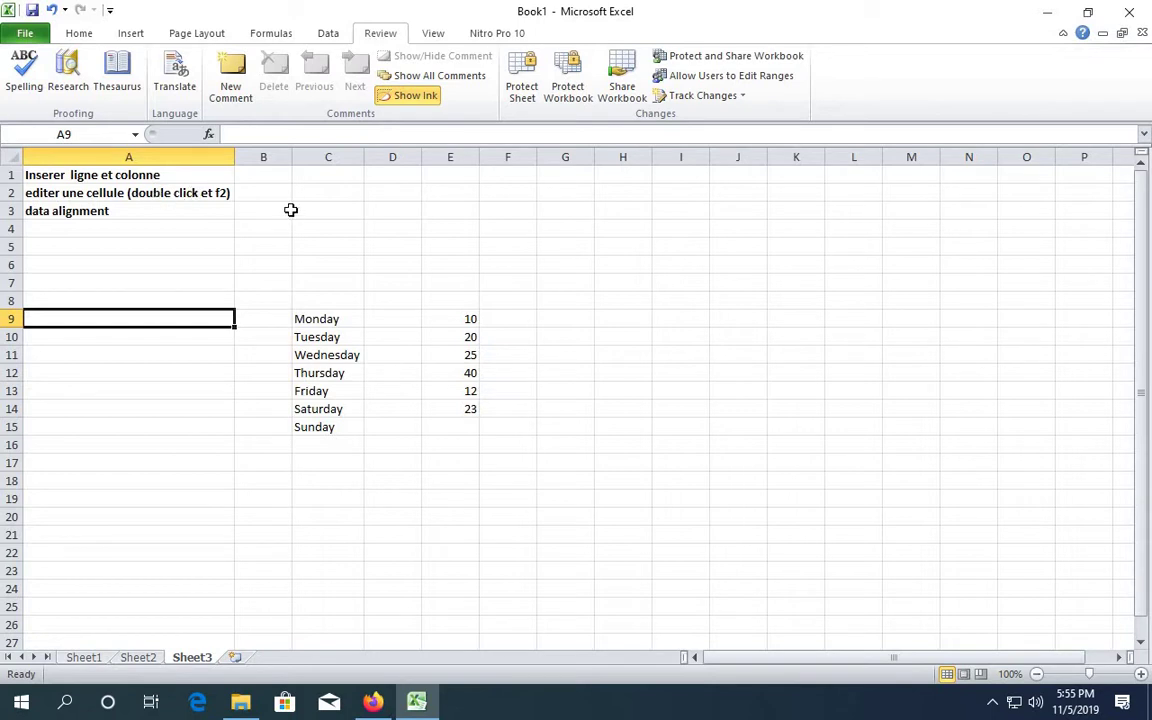
left_click(327, 320)
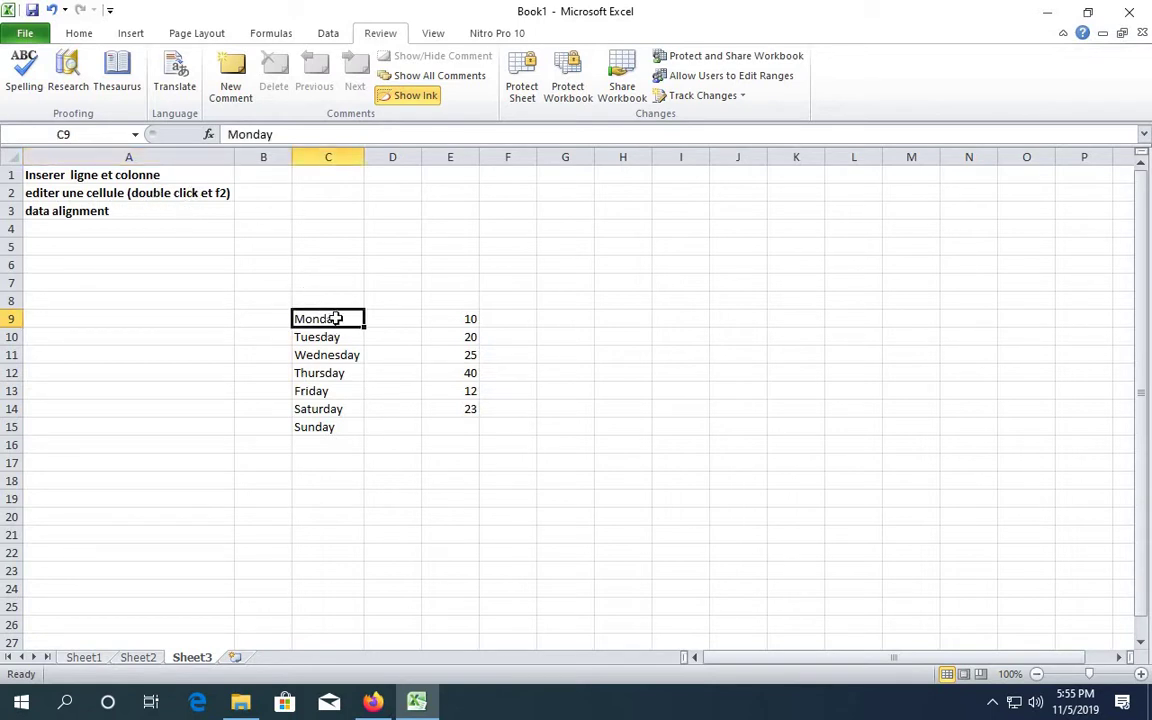
double_click(340, 318)
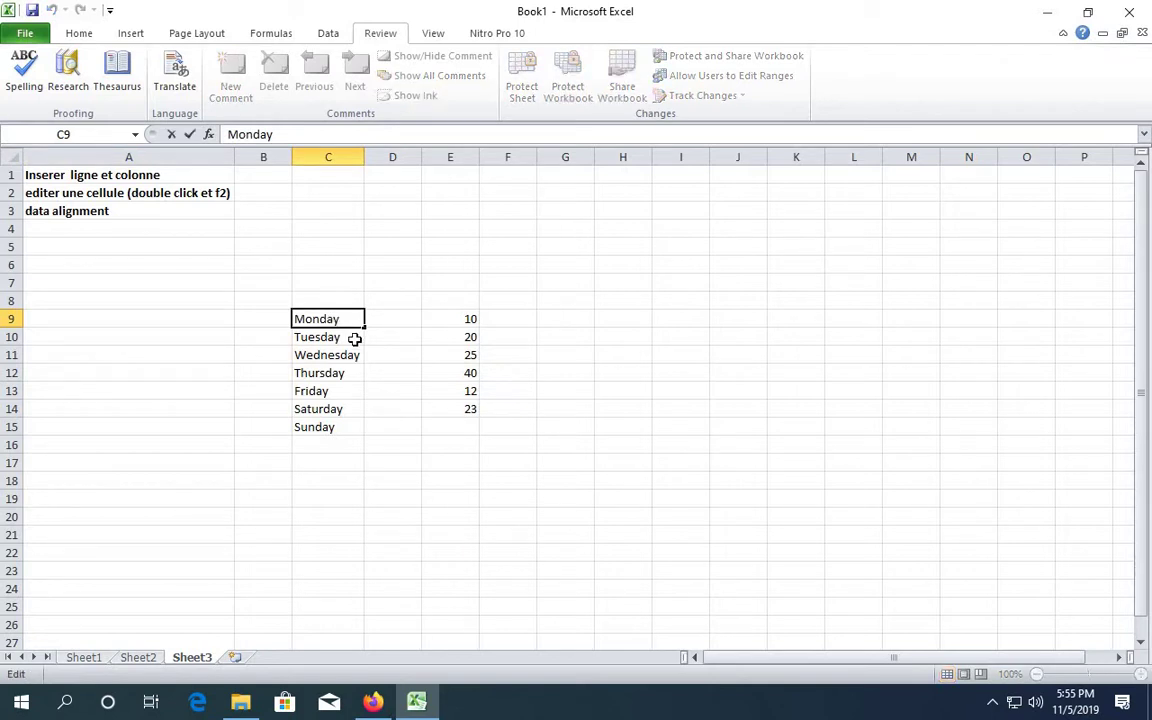
key("BackSpace")
key("BackSpace")
type("ay")
key("Return")
double_click(349, 319)
type("good")
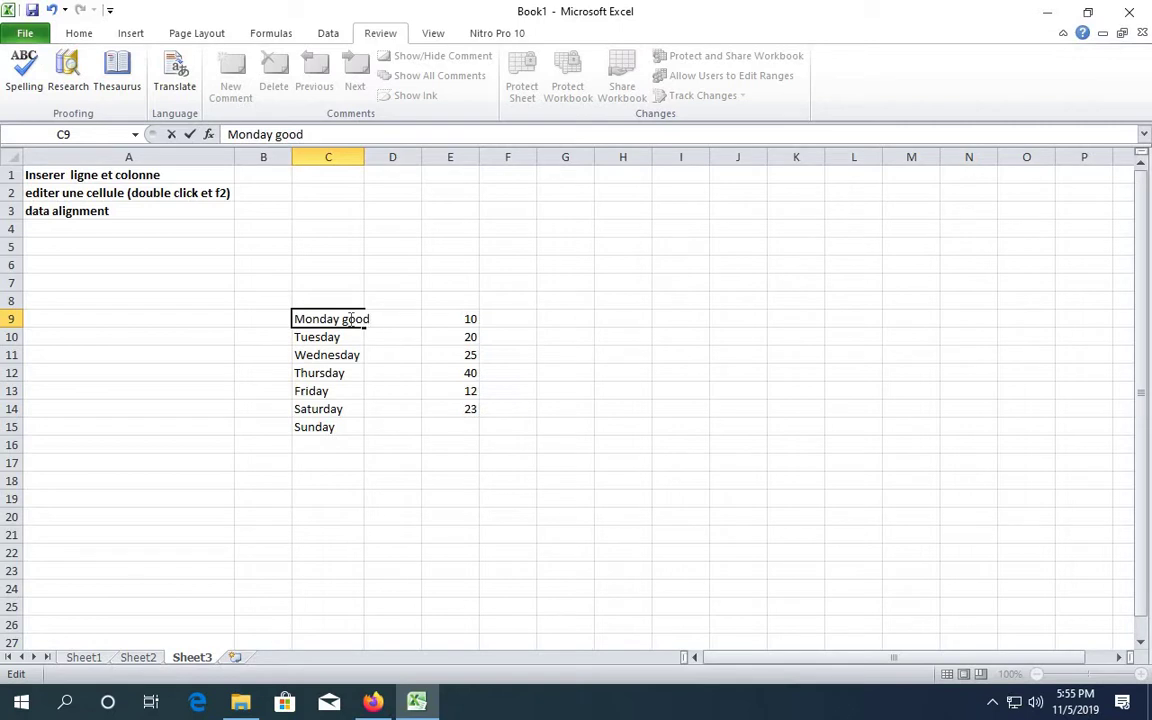
key("Return")
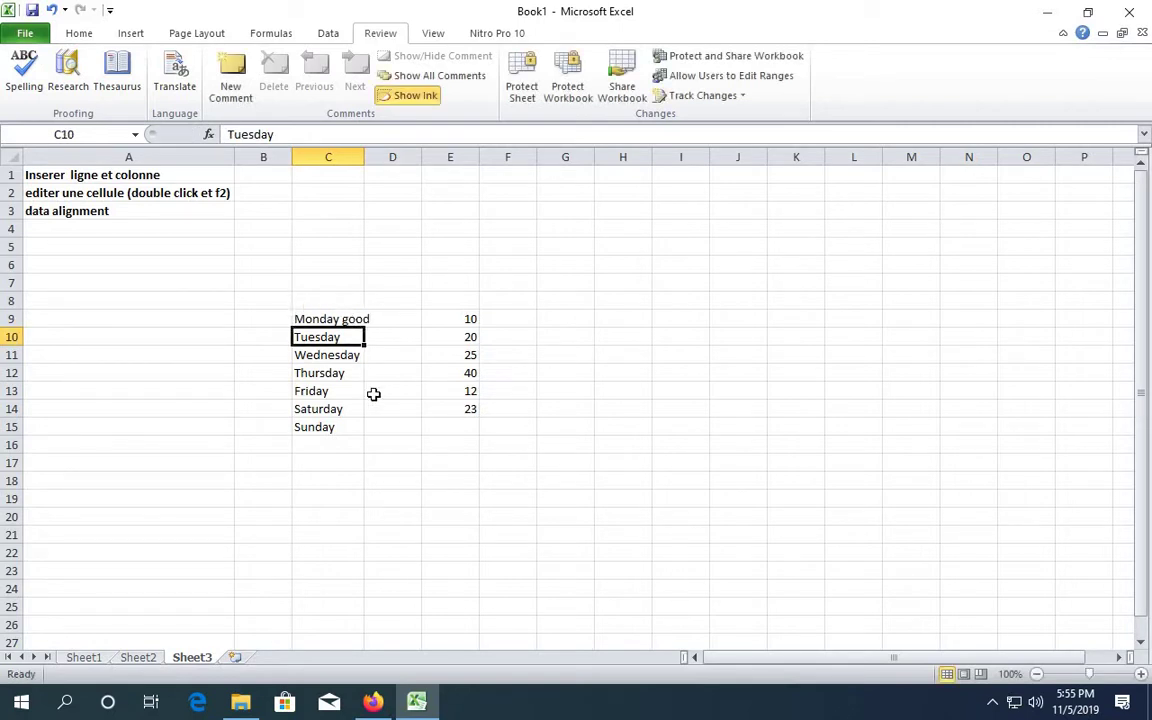
left_click(374, 393)
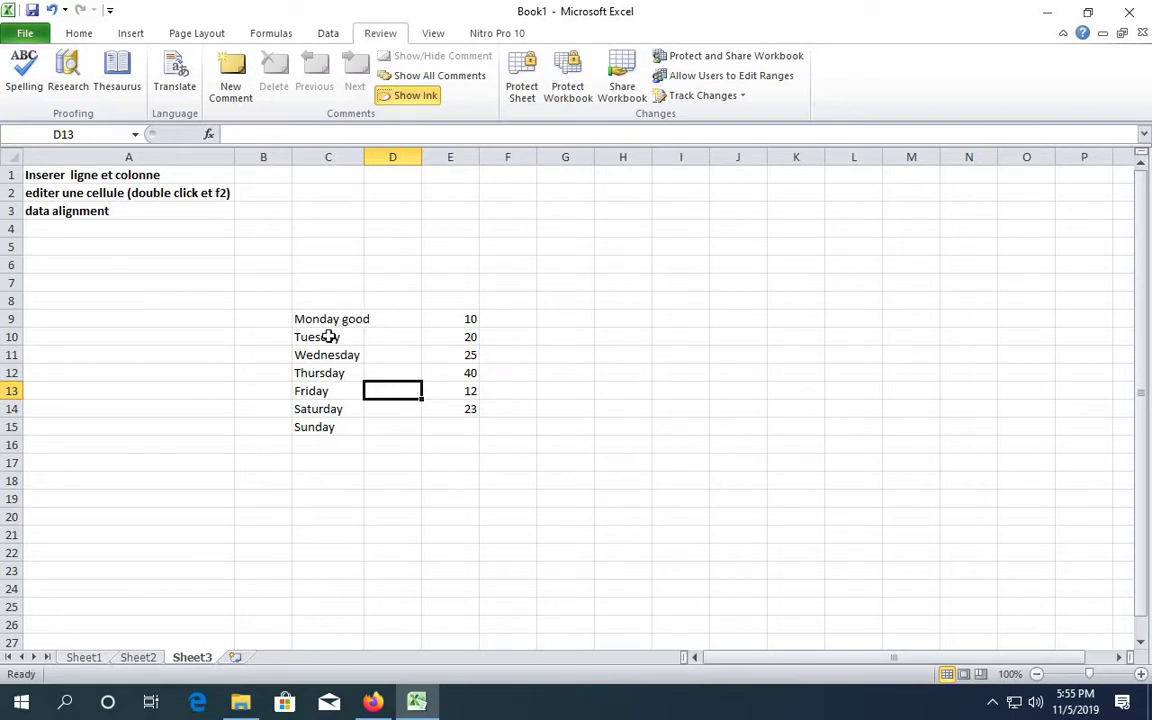
left_click(348, 374)
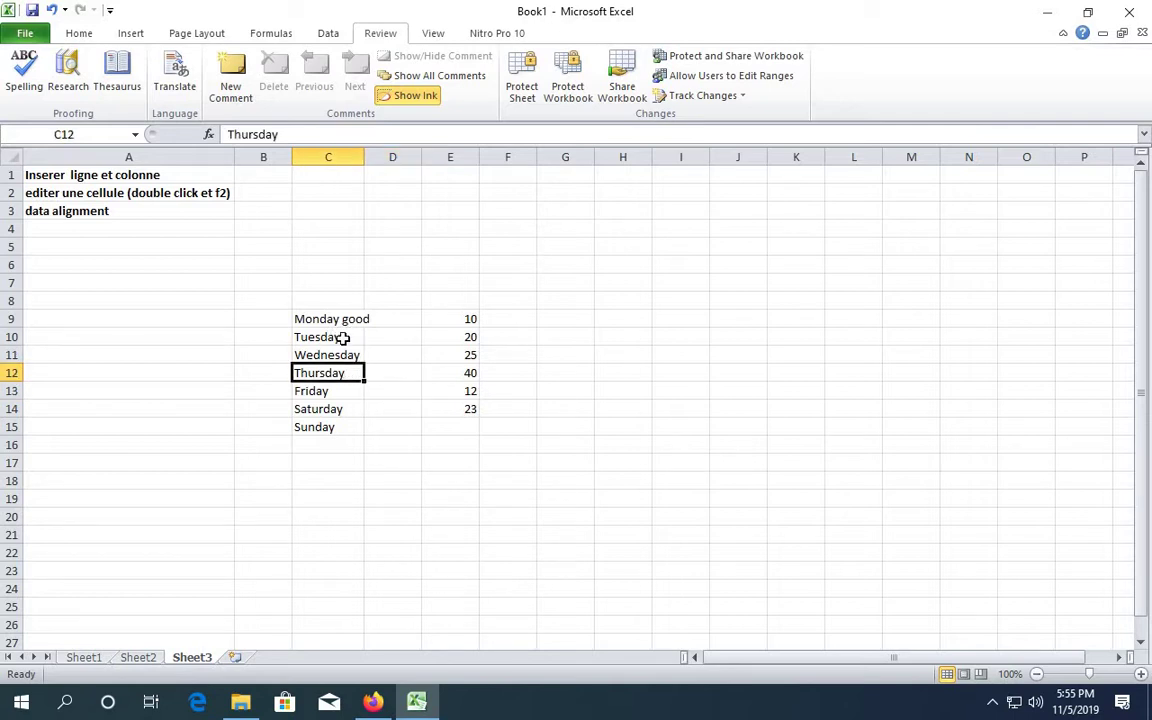
left_click(342, 337)
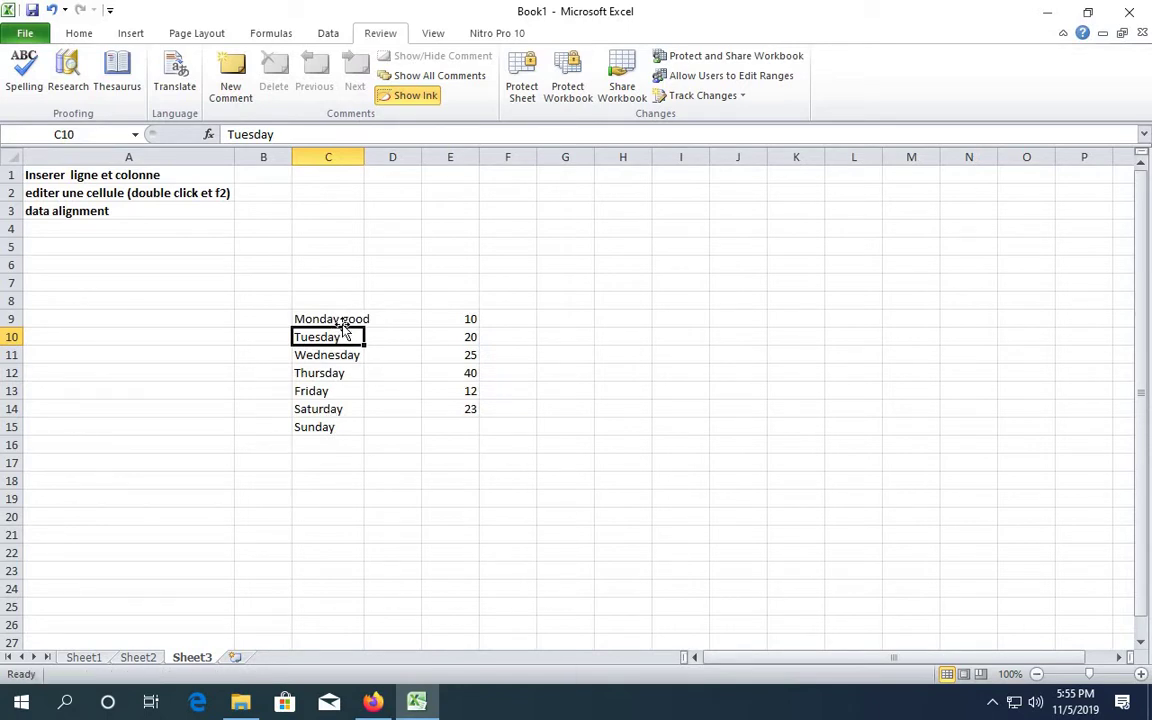
left_click(334, 318)
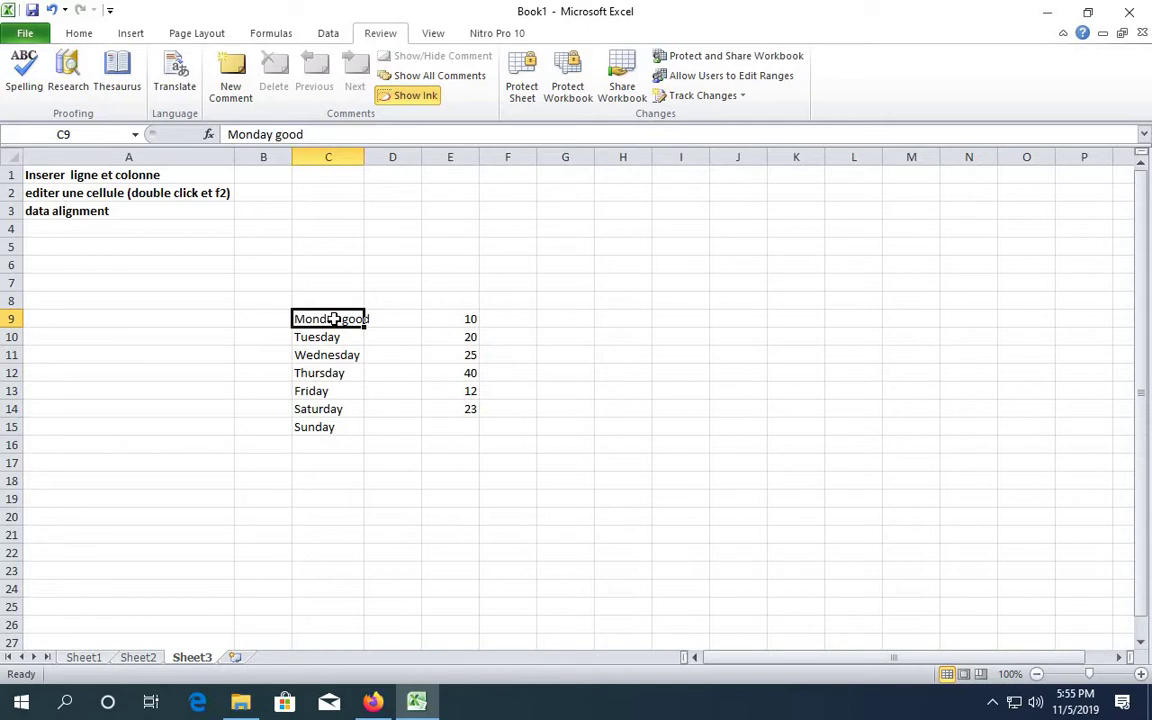
double_click(334, 318)
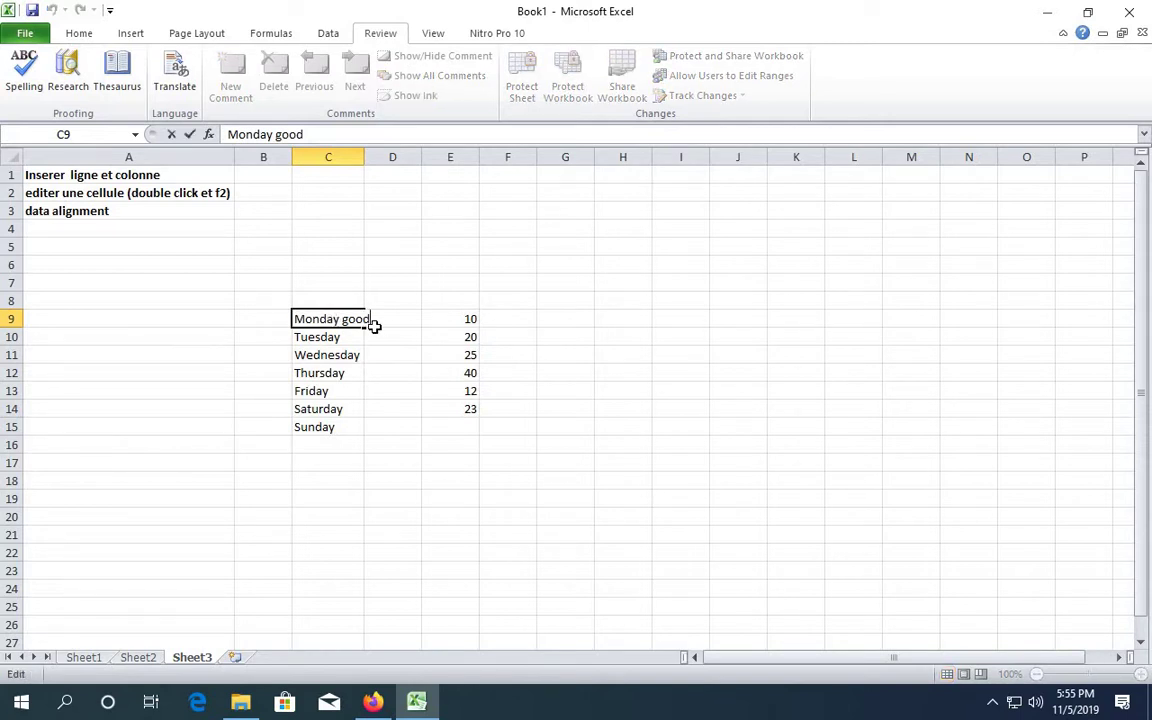
key("BackSpace")
key("BackSpace")
key("BackSpace")
key("BackSpace")
key("Return")
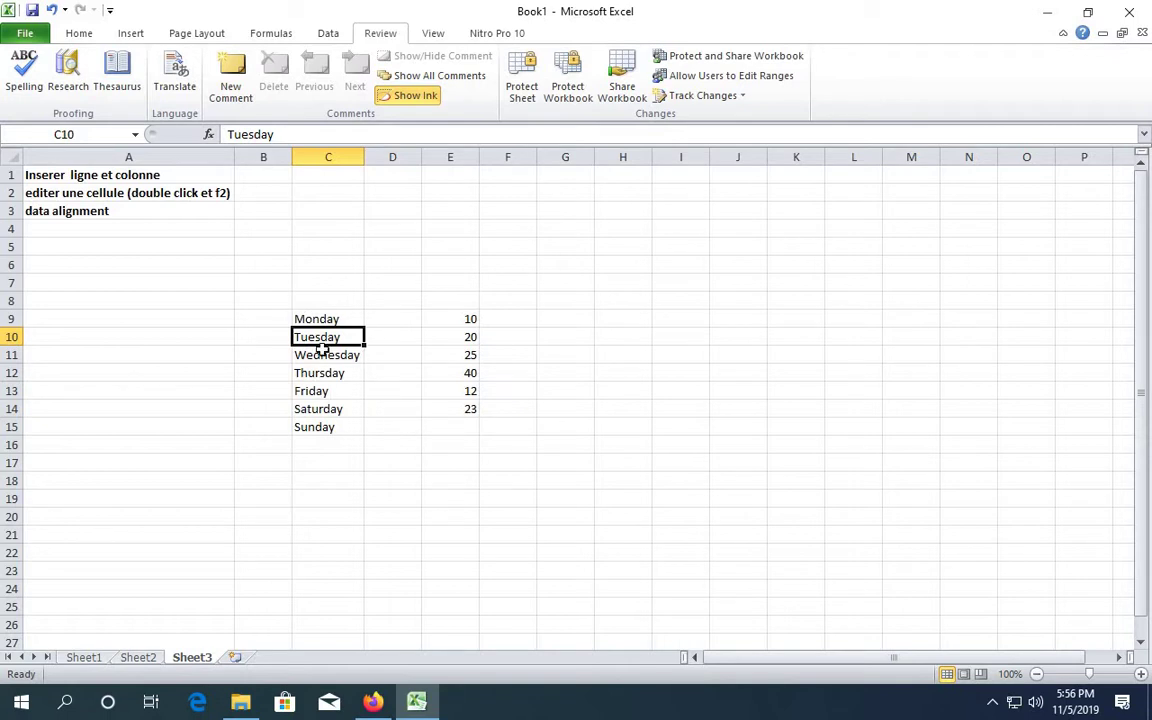
left_click_drag(322, 311, 322, 445)
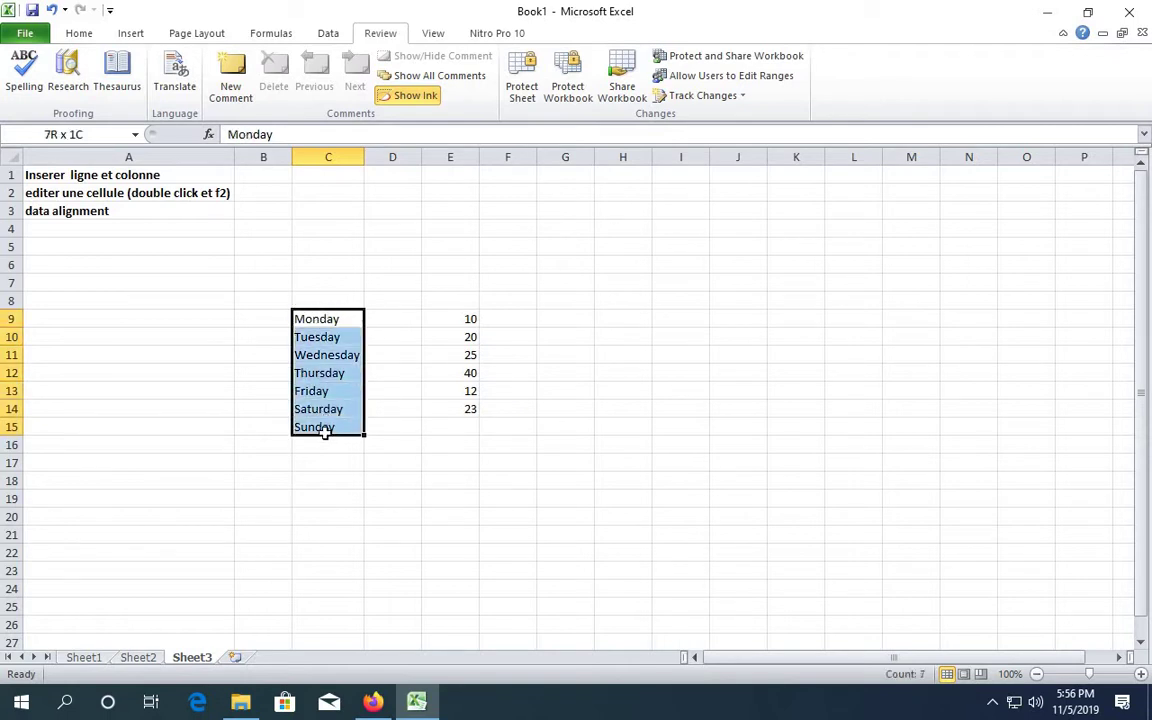
left_click(248, 422)
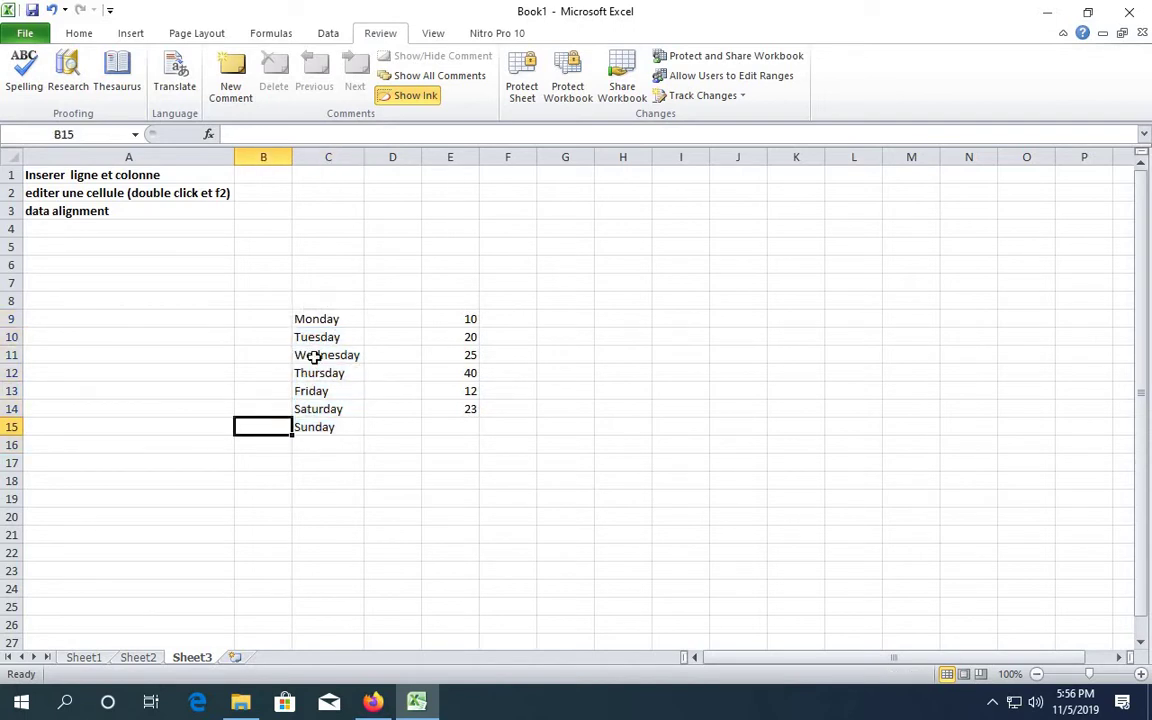
left_click_drag(450, 284, 469, 458)
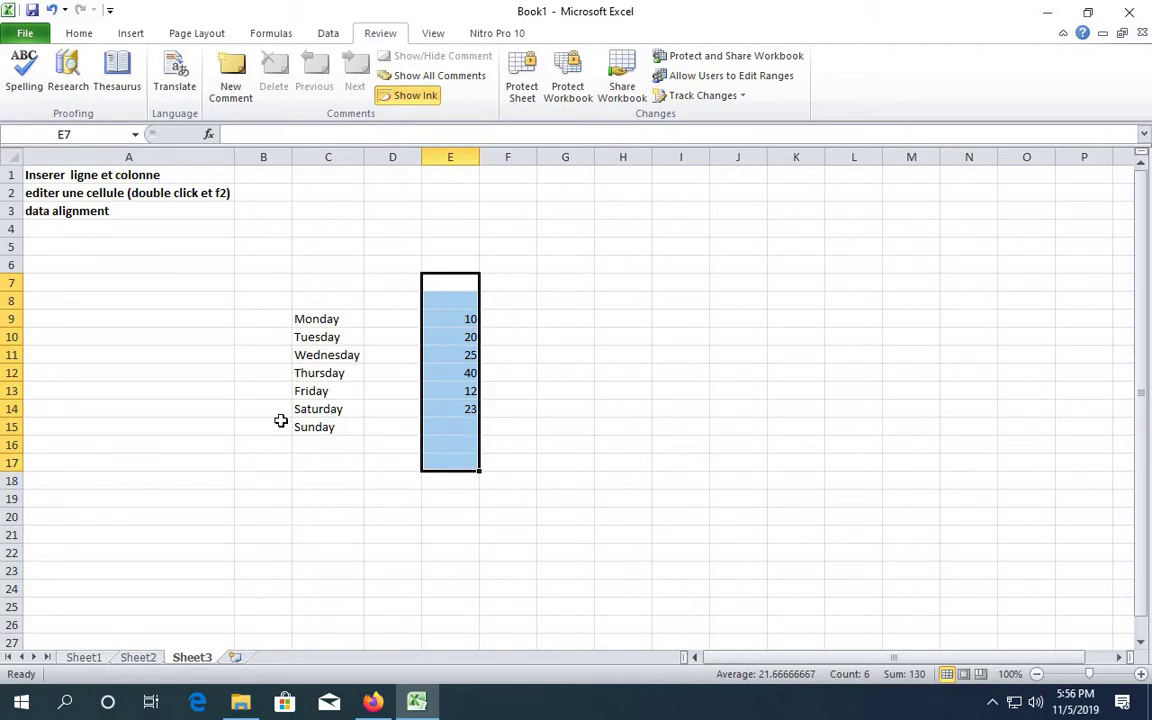
left_click(531, 383)
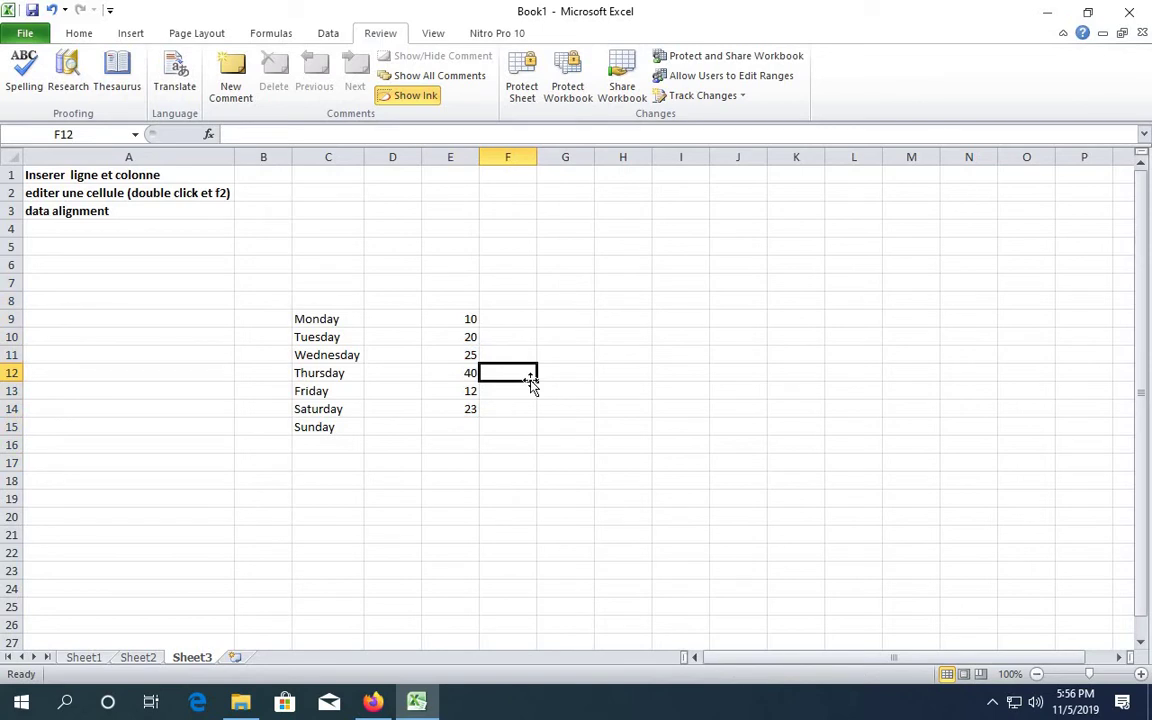